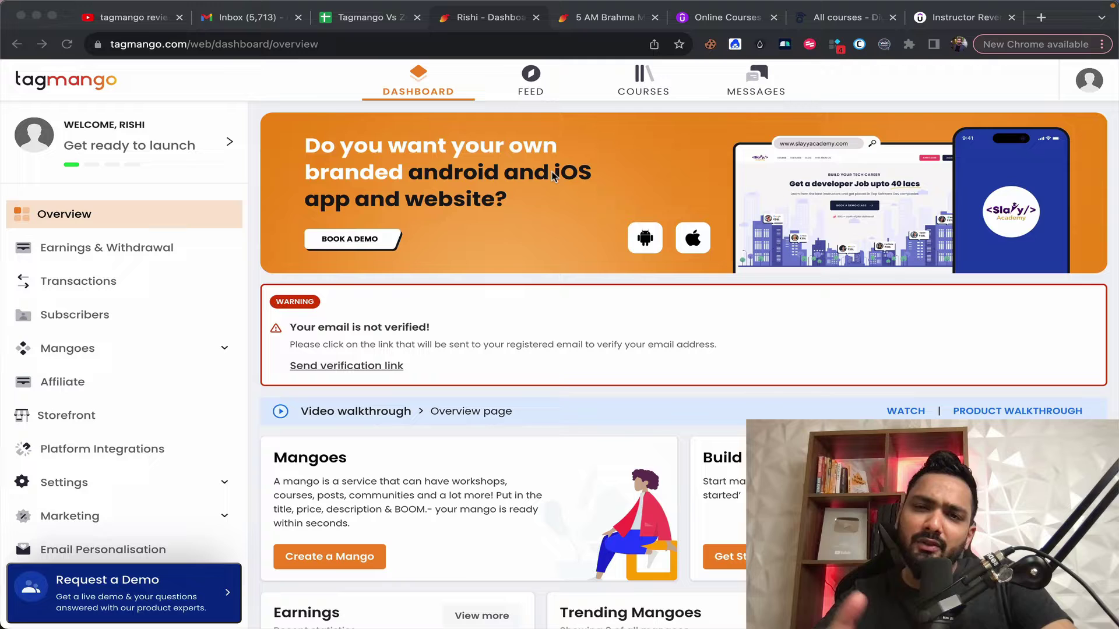
Glance at the TagMango vs Zenler comparison sheet, then return to the TagMango dashboard
{"action": "left_click", "coordinate": [744, 8]}
{"action": "left_click", "coordinate": [775, 83]}
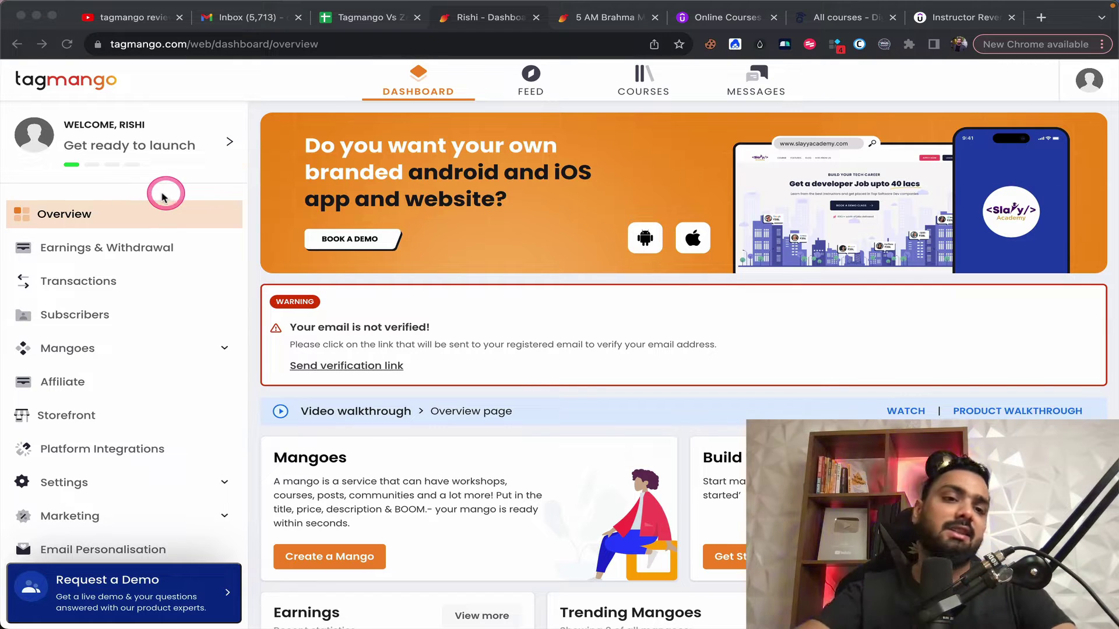
{"action": "left_click", "coordinate": [366, 18]}
{"action": "left_click", "coordinate": [465, 16]}
Open Mango Overview under Mangoes, showing an empty list with 'No Mangoes found.'
{"action": "scroll", "coordinate": [210, 313], "scroll_direction": "down", "scroll_amount": 3}
{"action": "scroll", "coordinate": [236, 349], "scroll_direction": "up", "scroll_amount": 2}
{"action": "scroll", "coordinate": [239, 361], "scroll_direction": "up", "scroll_amount": 1}
{"action": "left_click", "coordinate": [109, 360]}
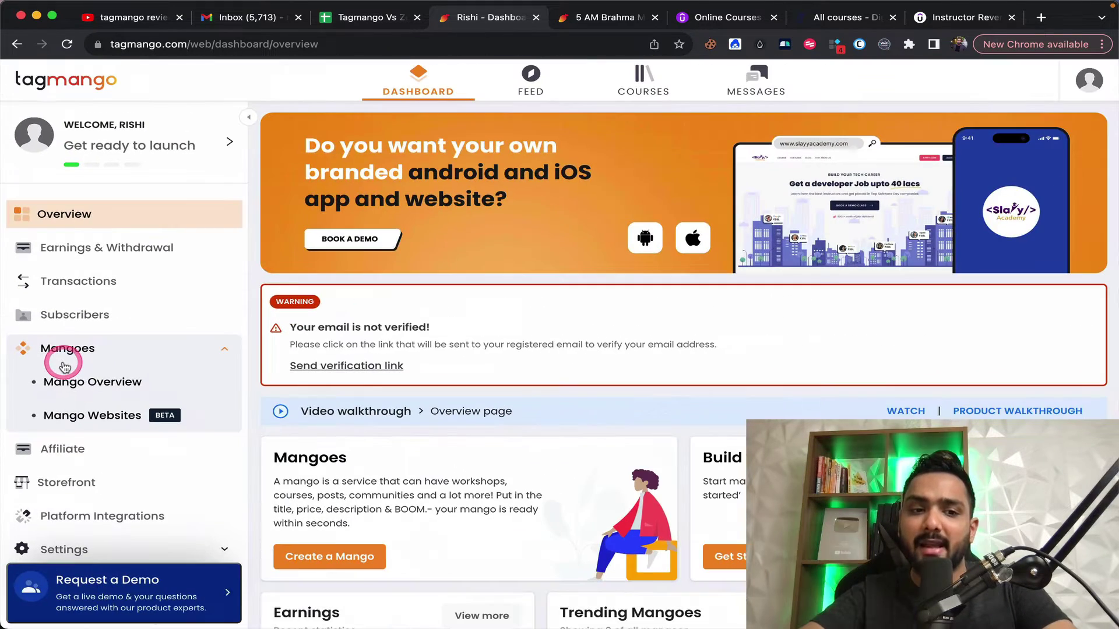
{"action": "left_click", "coordinate": [81, 383]}
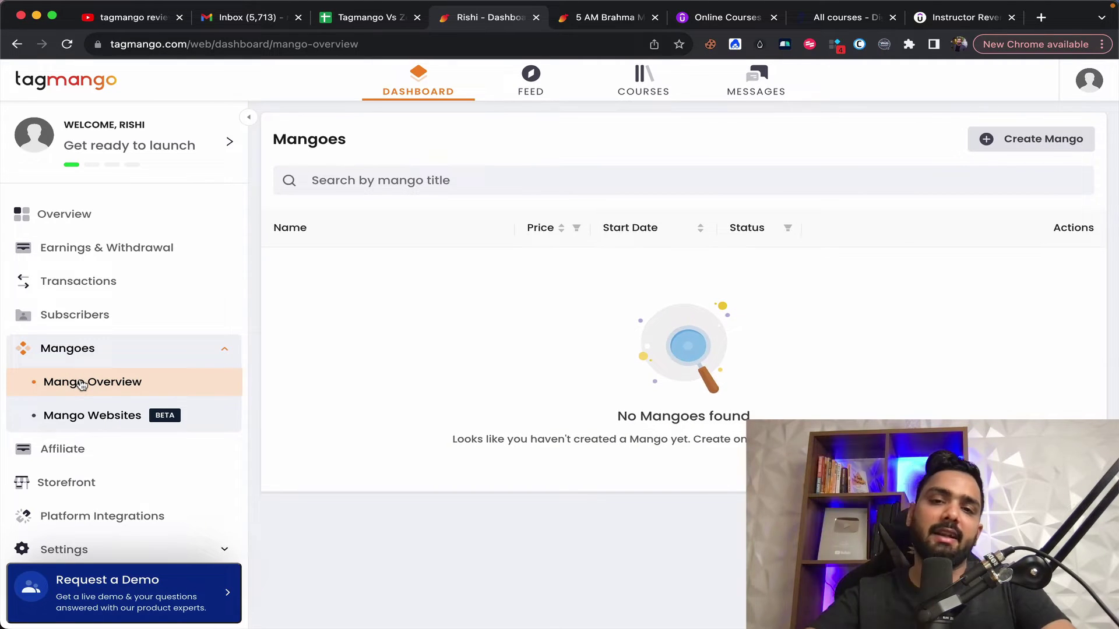
{"action": "left_click", "coordinate": [1073, 138]}
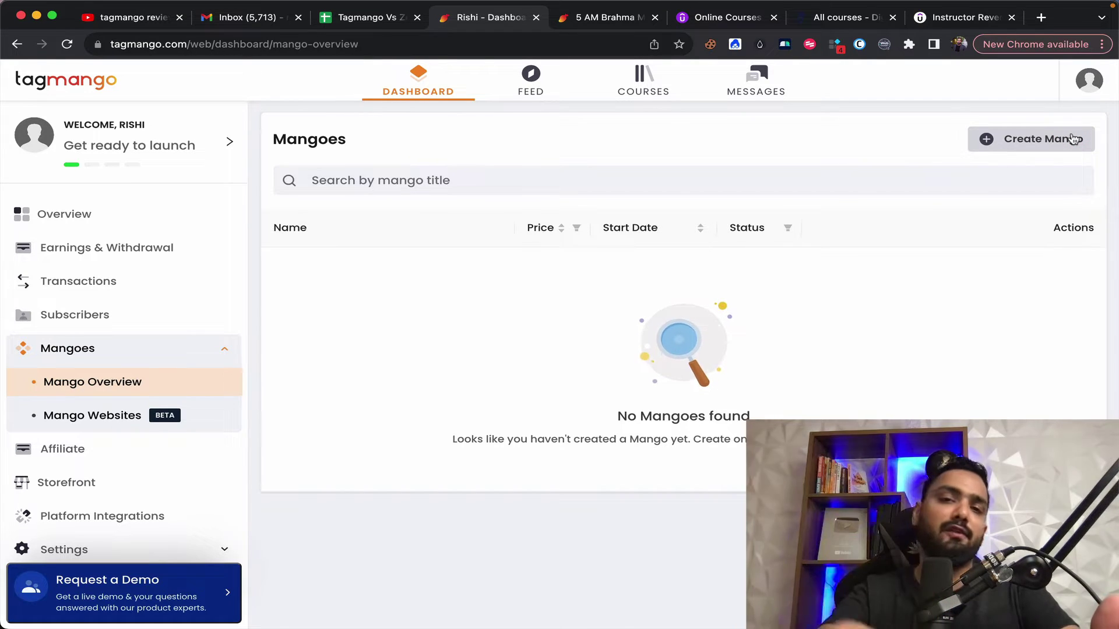
Open the preview of the 'How to do a Million Things All At Once' course template
{"action": "left_click", "coordinate": [1053, 140]}
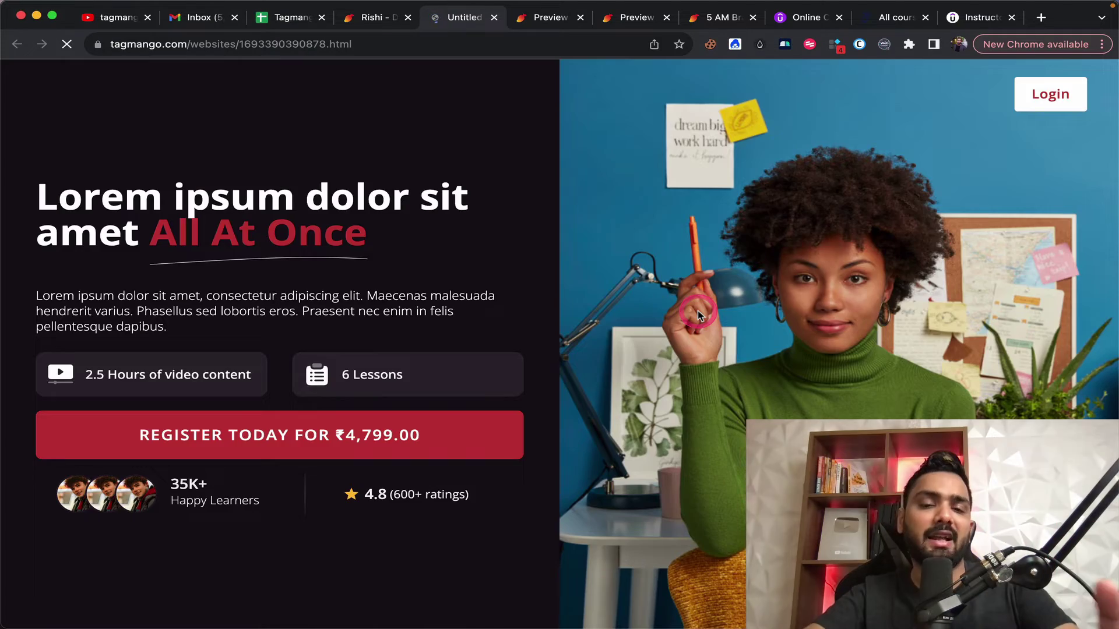
{"action": "scroll", "coordinate": [698, 310], "scroll_direction": "down", "scroll_amount": 10}
{"action": "scroll", "coordinate": [698, 310], "scroll_direction": "down", "scroll_amount": 15}
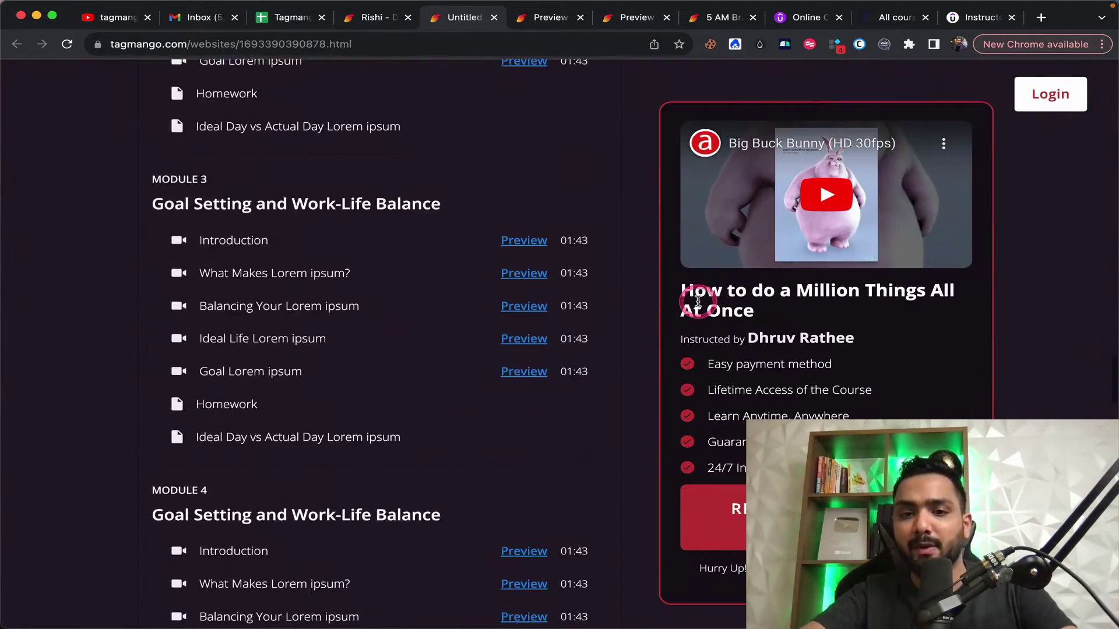
{"action": "left_click", "coordinate": [698, 302]}
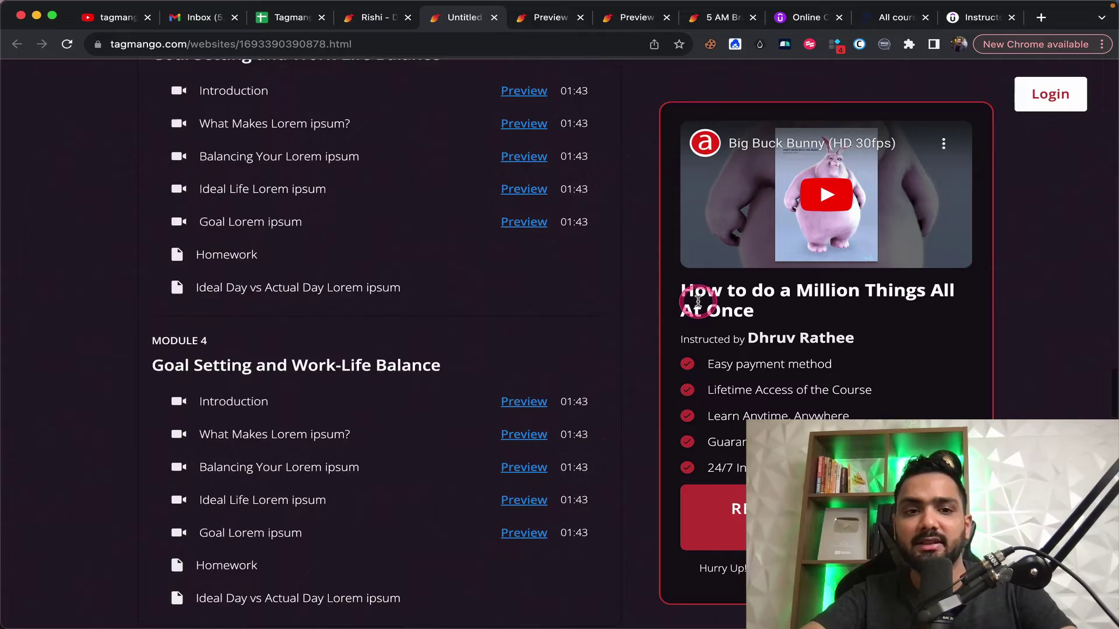
Scroll through the course preview's curriculum, then return to the dashboard tab
{"action": "scroll", "coordinate": [697, 301], "scroll_direction": "down", "scroll_amount": 15}
{"action": "scroll", "coordinate": [698, 301], "scroll_direction": "up", "scroll_amount": 15}
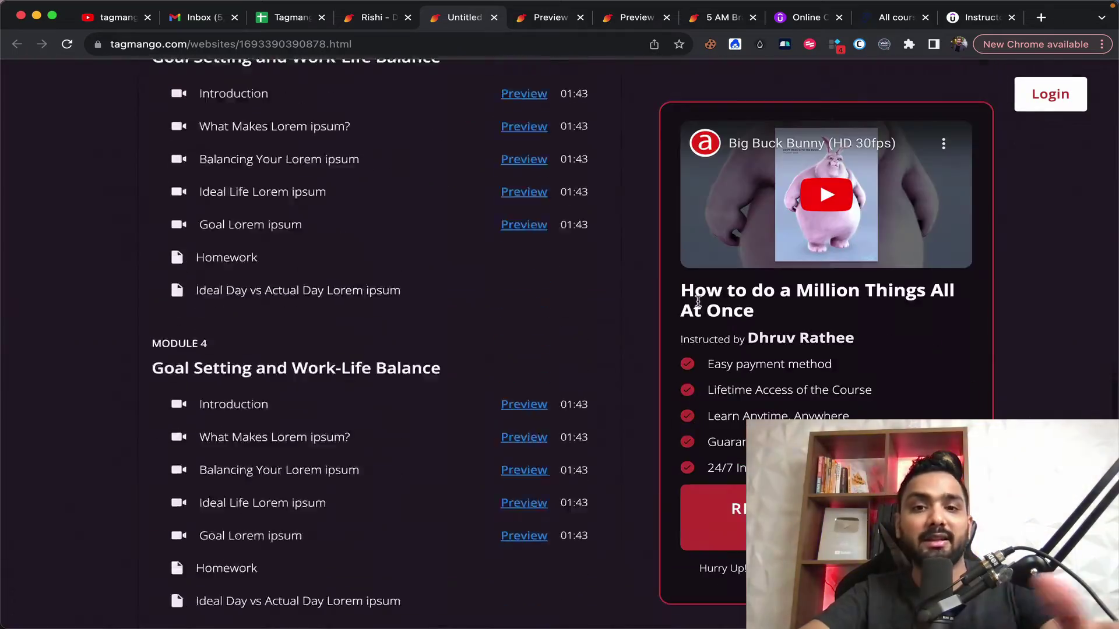
{"action": "scroll", "coordinate": [698, 301], "scroll_direction": "up", "scroll_amount": 15}
{"action": "left_click", "coordinate": [411, 232]}
{"action": "left_click", "coordinate": [158, 175]}
{"action": "left_click_drag", "start_coordinate": [159, 176], "coordinate": [365, 239]}
{"action": "scroll", "coordinate": [402, 392], "scroll_direction": "down", "scroll_amount": 15}
{"action": "left_click", "coordinate": [406, 396]}
{"action": "scroll", "coordinate": [413, 291], "scroll_direction": "down", "scroll_amount": 10}
{"action": "left_click", "coordinate": [362, 17]}
{"action": "mouse_move", "coordinate": [406, 223]}
Go from Mango Websites to Mango Overview and start a new mango with Create Mango
{"action": "left_click", "coordinate": [279, 357]}
{"action": "left_click", "coordinate": [124, 414]}
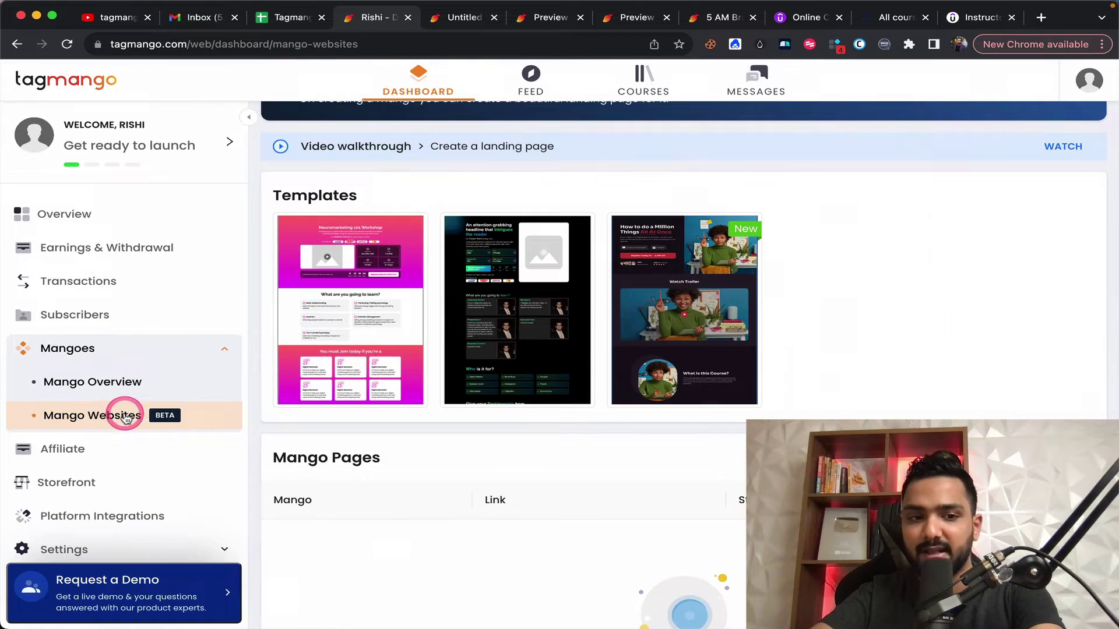
{"action": "left_click", "coordinate": [121, 383]}
{"action": "left_click", "coordinate": [1014, 140]}
Title the mango 'Ai Workshop' and paste the same text as its description
{"action": "left_click", "coordinate": [151, 242]}
{"action": "type", "text": "Ai Workshop"}
{"action": "left_click", "coordinate": [149, 318]}
{"action": "left_click_drag", "start_coordinate": [128, 264], "coordinate": [3, 222]}
{"action": "key", "text": "ctrl+c"}
{"action": "left_click", "coordinate": [137, 353]}
{"action": "key", "text": "ctrl+v"}
Set the mango's INR price to 200
{"action": "scroll", "coordinate": [125, 466], "scroll_direction": "down", "scroll_amount": 3}
{"action": "left_click", "coordinate": [210, 336]}
{"action": "left_click", "coordinate": [210, 336]}
{"action": "left_click", "coordinate": [119, 370]}
{"action": "type", "text": "200"}
Enable Pricing in USD and replace the auto-filled value with $17
{"action": "left_click", "coordinate": [209, 334]}
{"action": "left_click", "coordinate": [239, 365]}
{"action": "left_click", "coordinate": [108, 393]}
{"action": "left_click", "coordinate": [246, 370]}
{"action": "left_click", "coordinate": [99, 364]}
{"action": "left_click_drag", "start_coordinate": [259, 365], "coordinate": [213, 367]}
{"action": "key", "text": "BackSpace"}
{"action": "type", "text": "77"}
{"action": "left_click", "coordinate": [320, 450]}
Point out the INR breakdown: ₹200 sub-total and ₹20.00 platform fee at 10%
{"action": "scroll", "coordinate": [319, 449], "scroll_direction": "down", "scroll_amount": 2}
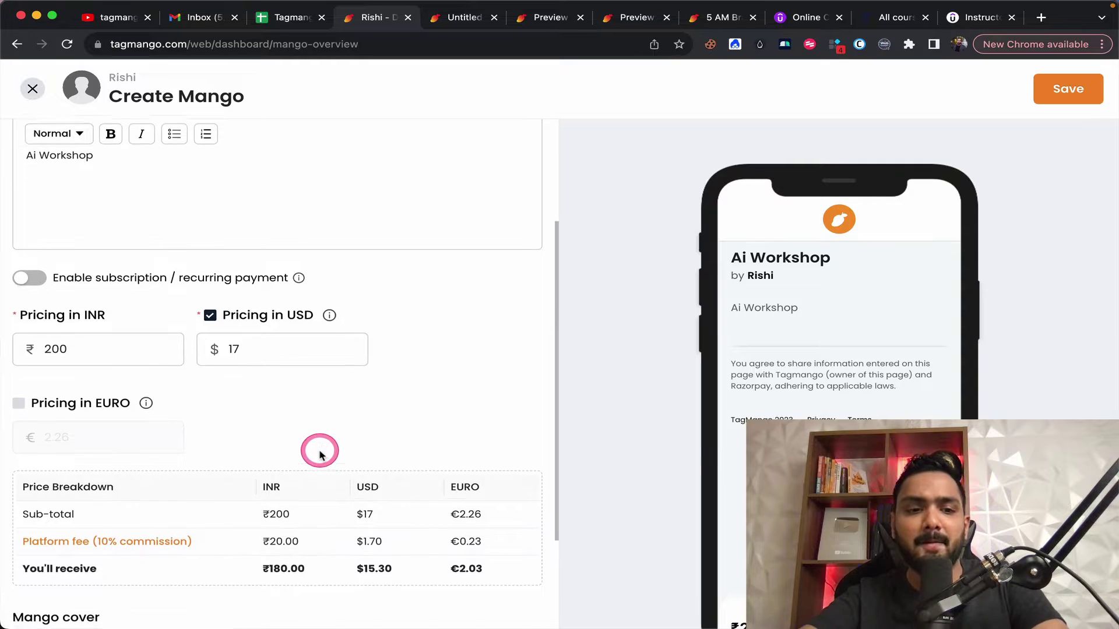
{"action": "left_click_drag", "start_coordinate": [89, 507], "coordinate": [481, 542]}
{"action": "left_click_drag", "start_coordinate": [514, 455], "coordinate": [582, 455]}
{"action": "left_click_drag", "start_coordinate": [506, 507], "coordinate": [527, 508]}
{"action": "key", "text": "ctrl+minus"}
{"action": "key", "text": "super+minus"}
Highlight the ₹180.00 payout, $17 sub-total, $1.70 fee and €2.26 sub-total
{"action": "left_click_drag", "start_coordinate": [403, 548], "coordinate": [469, 550]}
{"action": "left_click_drag", "start_coordinate": [553, 458], "coordinate": [571, 468]}
{"action": "left_click_drag", "start_coordinate": [546, 511], "coordinate": [594, 516]}
{"action": "left_click_drag", "start_coordinate": [691, 465], "coordinate": [740, 466]}
{"action": "scroll", "coordinate": [726, 506], "scroll_direction": "down", "scroll_amount": 5}
{"action": "scroll", "coordinate": [378, 544], "scroll_direction": "up", "scroll_amount": 5}
Save the Ai Workshop mango, then revisit Mango Overview and Mango Websites
{"action": "left_click", "coordinate": [1067, 89]}
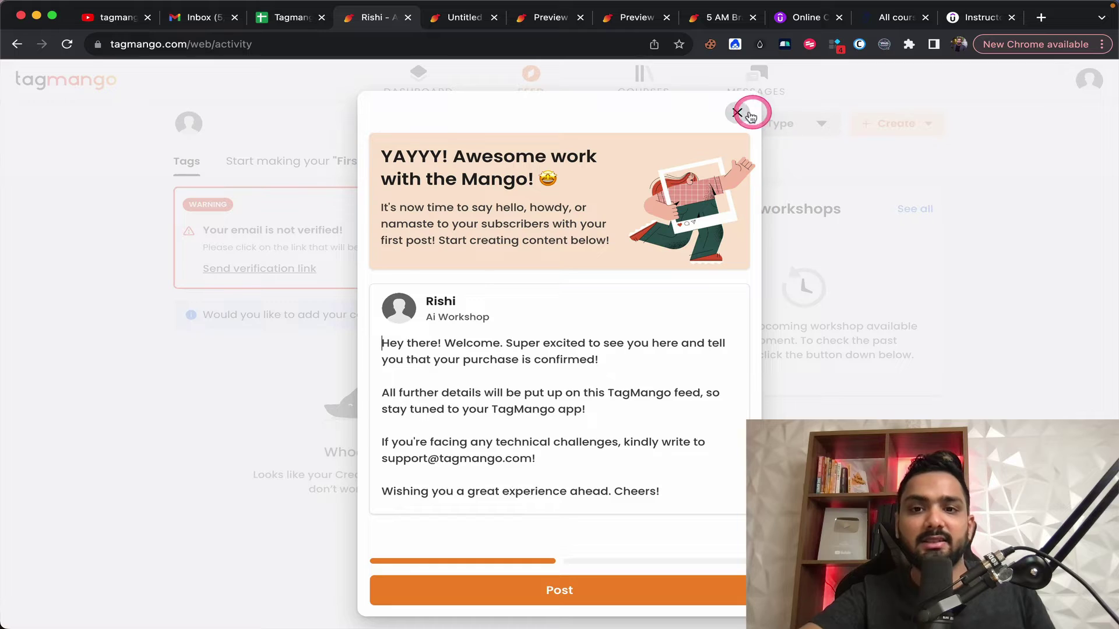
{"action": "left_click", "coordinate": [737, 113]}
{"action": "left_click", "coordinate": [82, 77]}
{"action": "left_click", "coordinate": [140, 349]}
{"action": "left_click", "coordinate": [82, 380]}
{"action": "right_click", "coordinate": [98, 397]}
{"action": "left_click", "coordinate": [94, 423]}
Switch through the preview tabs to the 5 AM workshop's sales page and scroll it
{"action": "left_click", "coordinate": [544, 17]}
{"action": "left_click", "coordinate": [620, 23]}
{"action": "left_click", "coordinate": [702, 20]}
{"action": "left_click", "coordinate": [529, 163]}
{"action": "scroll", "coordinate": [528, 161], "scroll_direction": "up", "scroll_amount": 20}
{"action": "scroll", "coordinate": [512, 192], "scroll_direction": "down", "scroll_amount": 1}
{"action": "scroll", "coordinate": [519, 262], "scroll_direction": "down", "scroll_amount": 1}
{"action": "scroll", "coordinate": [519, 262], "scroll_direction": "up", "scroll_amount": 1}
{"action": "scroll", "coordinate": [518, 262], "scroll_direction": "down", "scroll_amount": 10}
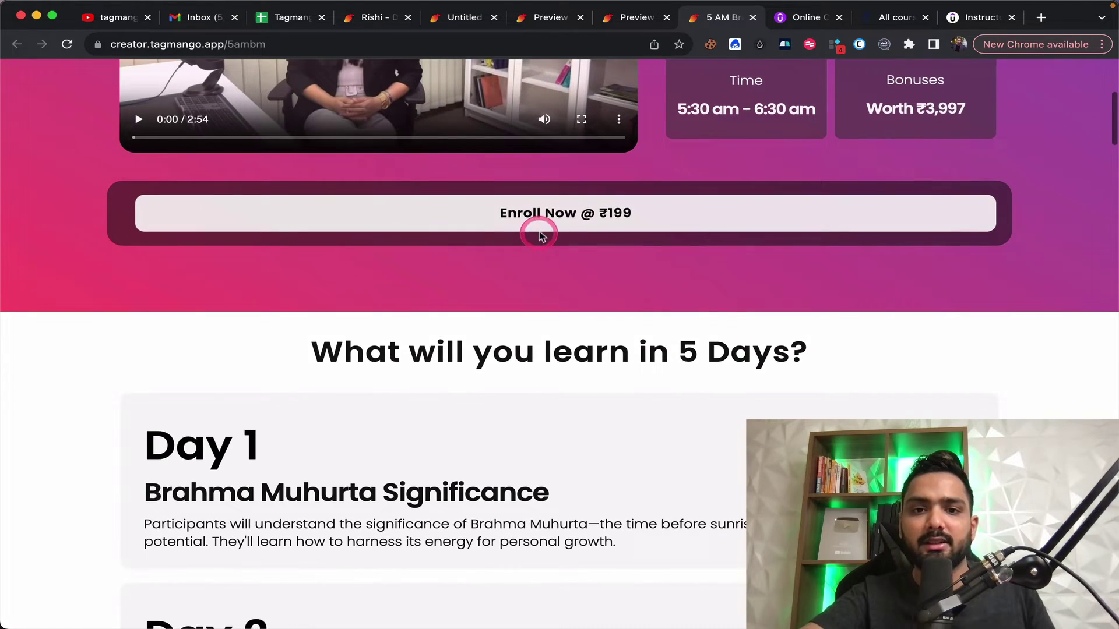
Enroll in the workshop, review the ₹199 service at checkout, and proceed to payment
{"action": "left_click", "coordinate": [540, 233]}
{"action": "left_click", "coordinate": [677, 19]}
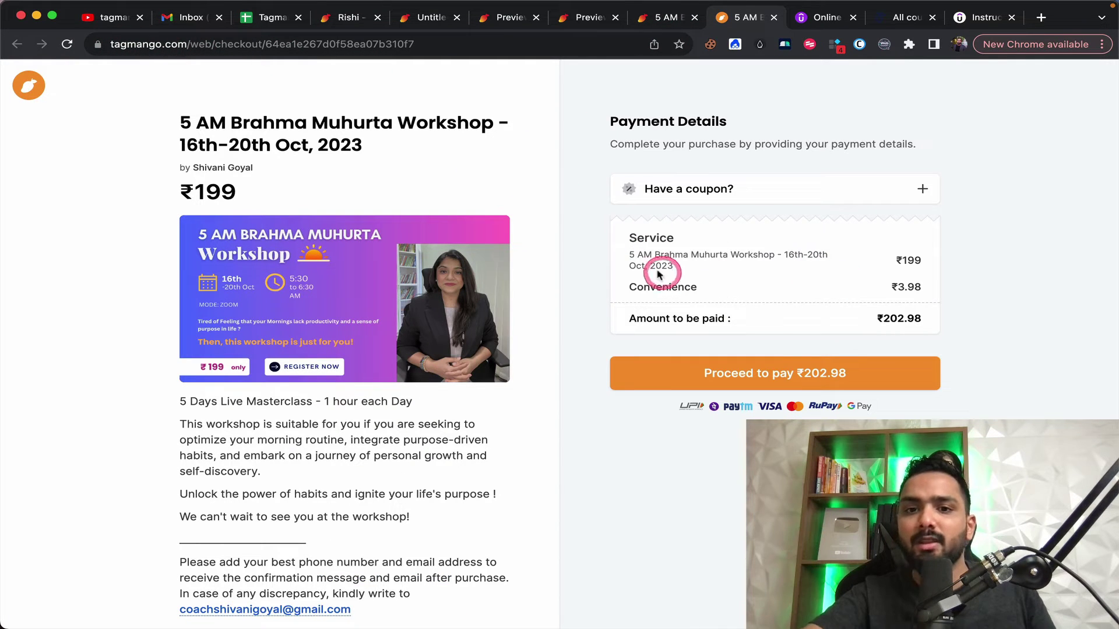
{"action": "left_click_drag", "start_coordinate": [644, 256], "coordinate": [729, 293]}
{"action": "left_click", "coordinate": [759, 379]}
{"action": "left_click", "coordinate": [691, 181]}
Close the Razorpay payment window and confirm cancelling the workshop payment
{"action": "left_click", "coordinate": [682, 131]}
{"action": "left_click_drag", "start_coordinate": [479, 134], "coordinate": [493, 130]}
{"action": "scroll", "coordinate": [565, 129], "scroll_direction": "up", "scroll_amount": 5}
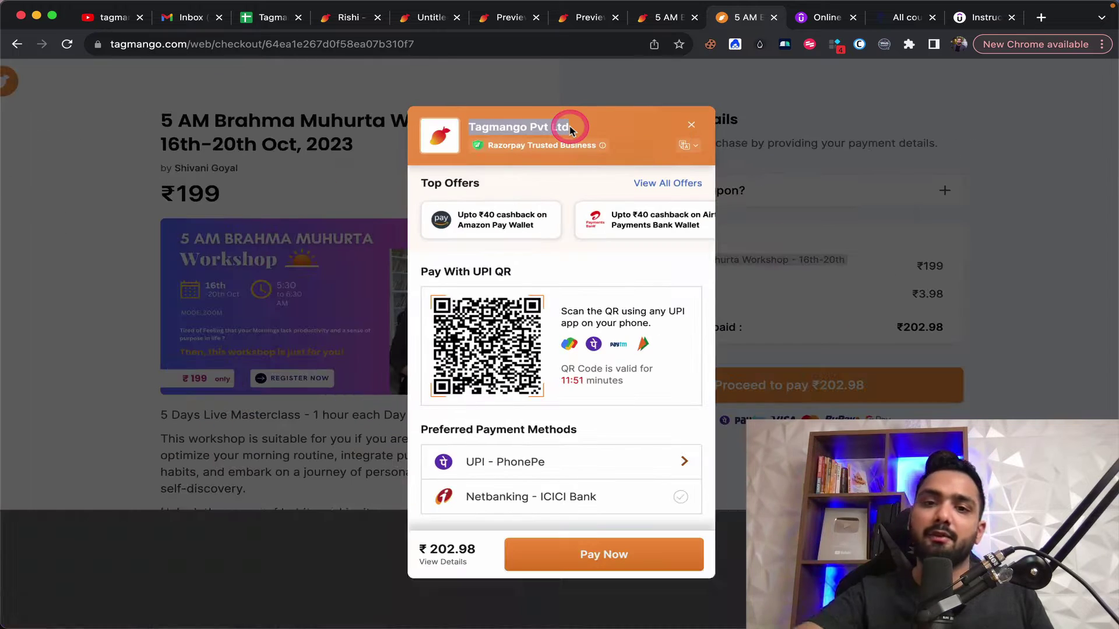
{"action": "scroll", "coordinate": [569, 130], "scroll_direction": "down", "scroll_amount": 5}
{"action": "left_click", "coordinate": [579, 126]}
{"action": "left_click", "coordinate": [692, 125]}
{"action": "left_click", "coordinate": [665, 251]}
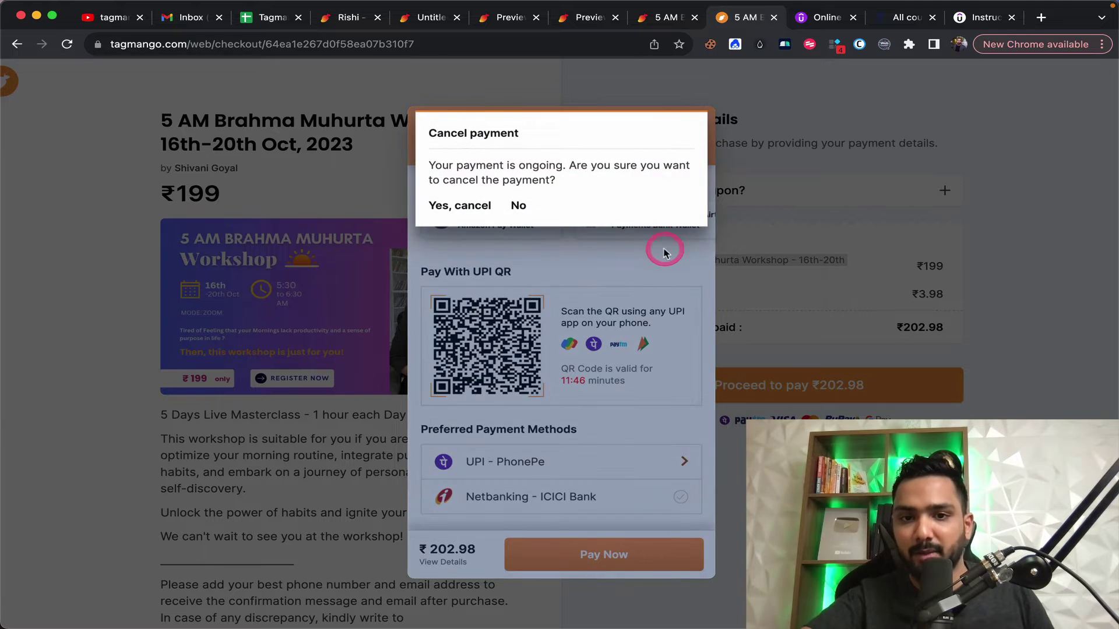
{"action": "left_click", "coordinate": [492, 206]}
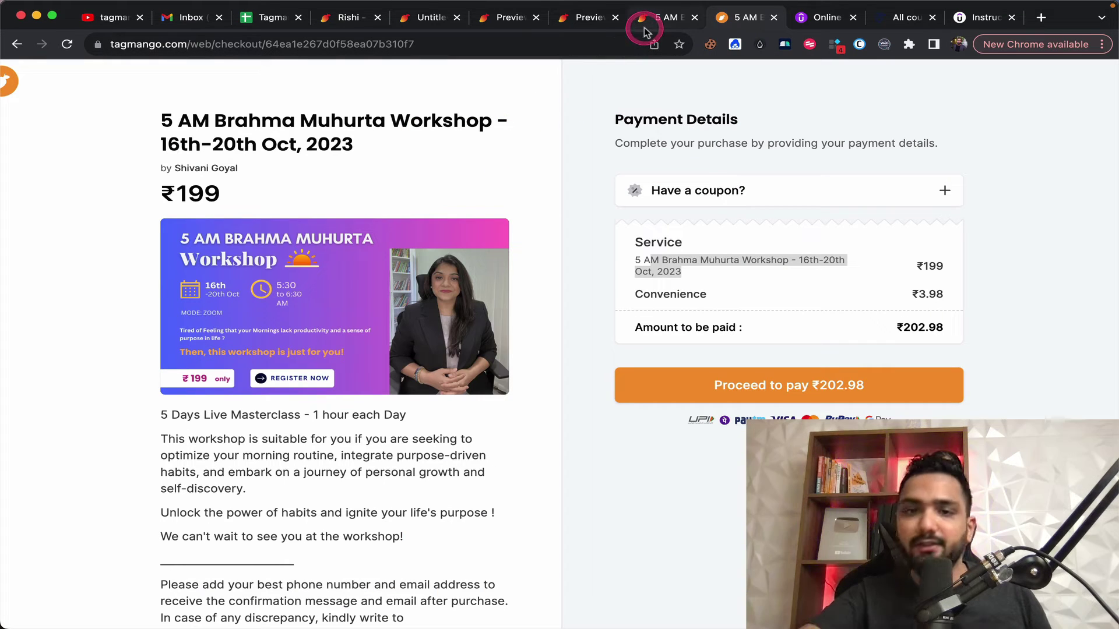
Click through the public page previews and return to the dashboard's Mango Overview
{"action": "left_click", "coordinate": [641, 28]}
{"action": "left_click", "coordinate": [560, 25]}
{"action": "left_click", "coordinate": [506, 8]}
{"action": "left_click", "coordinate": [435, 17]}
{"action": "left_click", "coordinate": [326, 22]}
{"action": "scroll", "coordinate": [104, 407], "scroll_direction": "down", "scroll_amount": 3}
Visit the Affiliate page
{"action": "left_click", "coordinate": [68, 375]}
{"action": "left_click", "coordinate": [410, 322]}
{"action": "left_click", "coordinate": [219, 329]}
{"action": "left_click", "coordinate": [68, 374]}
Start a Storefront, open and dismiss the Add new section form, then leave the builder
{"action": "left_click", "coordinate": [75, 406]}
{"action": "left_click", "coordinate": [682, 307]}
{"action": "scroll", "coordinate": [682, 367], "scroll_direction": "down", "scroll_amount": 2}
{"action": "left_click", "coordinate": [230, 196]}
{"action": "left_click", "coordinate": [748, 246]}
{"action": "left_click", "coordinate": [29, 88]}
Open Platform Integrations, showing Zapier and Pabbly Connect API key options, and expand Marketing
{"action": "scroll", "coordinate": [105, 367], "scroll_direction": "down", "scroll_amount": 1}
{"action": "scroll", "coordinate": [76, 386], "scroll_direction": "down", "scroll_amount": 1}
{"action": "scroll", "coordinate": [76, 386], "scroll_direction": "down", "scroll_amount": 1}
{"action": "left_click", "coordinate": [91, 373]}
{"action": "scroll", "coordinate": [123, 378], "scroll_direction": "down", "scroll_amount": 1}
{"action": "left_click", "coordinate": [215, 436]}
Open Email Personalisation and scroll down to the email template table
{"action": "scroll", "coordinate": [215, 442], "scroll_direction": "down", "scroll_amount": 3}
{"action": "scroll", "coordinate": [82, 472], "scroll_direction": "up", "scroll_amount": 5}
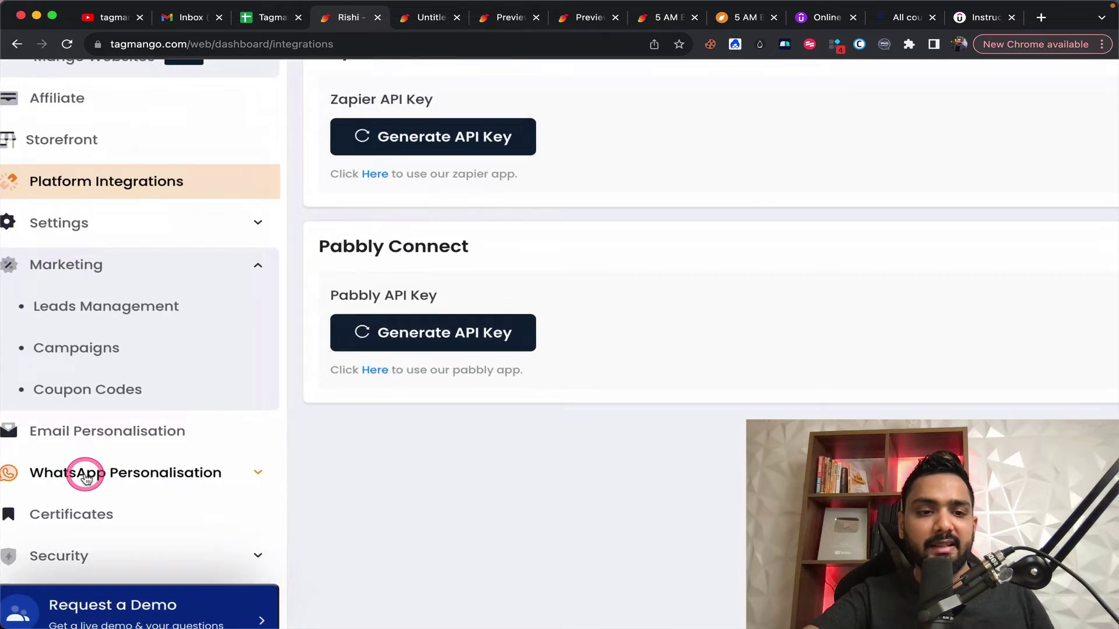
{"action": "scroll", "coordinate": [86, 478], "scroll_direction": "left", "scroll_amount": 2}
{"action": "left_click", "coordinate": [107, 424]}
{"action": "scroll", "coordinate": [111, 430], "scroll_direction": "down", "scroll_amount": 3}
{"action": "scroll", "coordinate": [111, 430], "scroll_direction": "down", "scroll_amount": 2}
{"action": "scroll", "coordinate": [374, 443], "scroll_direction": "down", "scroll_amount": 3}
Highlight the Confirmation Email template name and the word Mango in the promotional template
{"action": "left_click_drag", "start_coordinate": [315, 388], "coordinate": [529, 388]}
{"action": "scroll", "coordinate": [420, 387], "scroll_direction": "down", "scroll_amount": 2}
{"action": "left_click_drag", "start_coordinate": [375, 376], "coordinate": [536, 375]}
{"action": "scroll", "coordinate": [539, 377], "scroll_direction": "down", "scroll_amount": 1}
{"action": "double_click", "coordinate": [448, 376]}
{"action": "scroll", "coordinate": [451, 377], "scroll_direction": "down", "scroll_amount": 3}
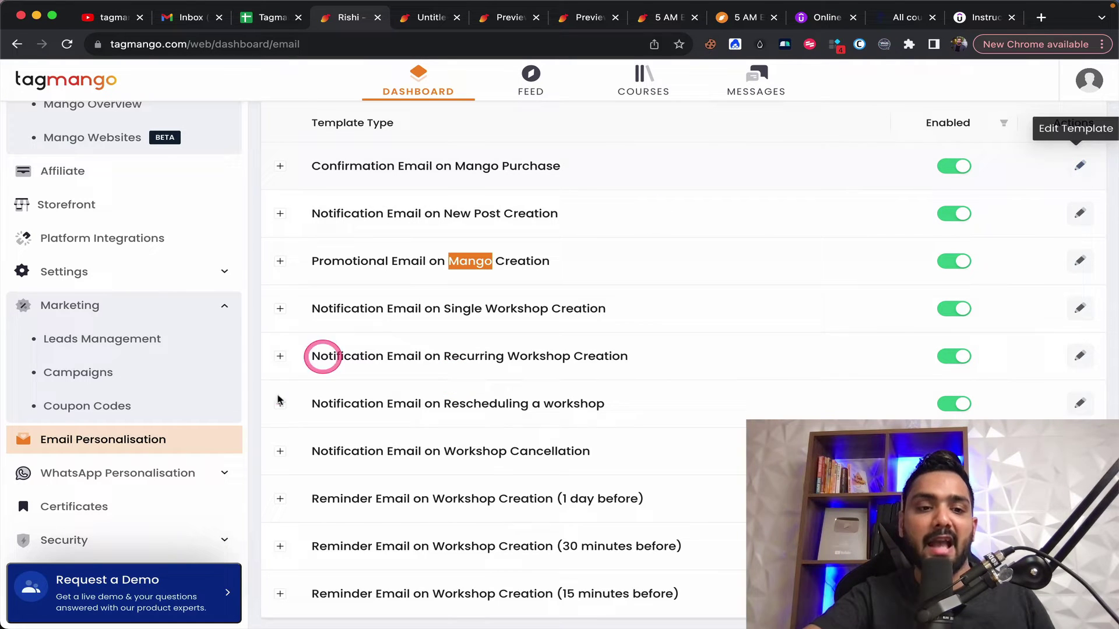
{"action": "left_click", "coordinate": [157, 475]}
Open the WhatsApp Templates page under WhatsApp Personalisation and scroll through it
{"action": "scroll", "coordinate": [153, 466], "scroll_direction": "down", "scroll_amount": 3}
{"action": "left_click", "coordinate": [133, 402]}
{"action": "left_click", "coordinate": [134, 402]}
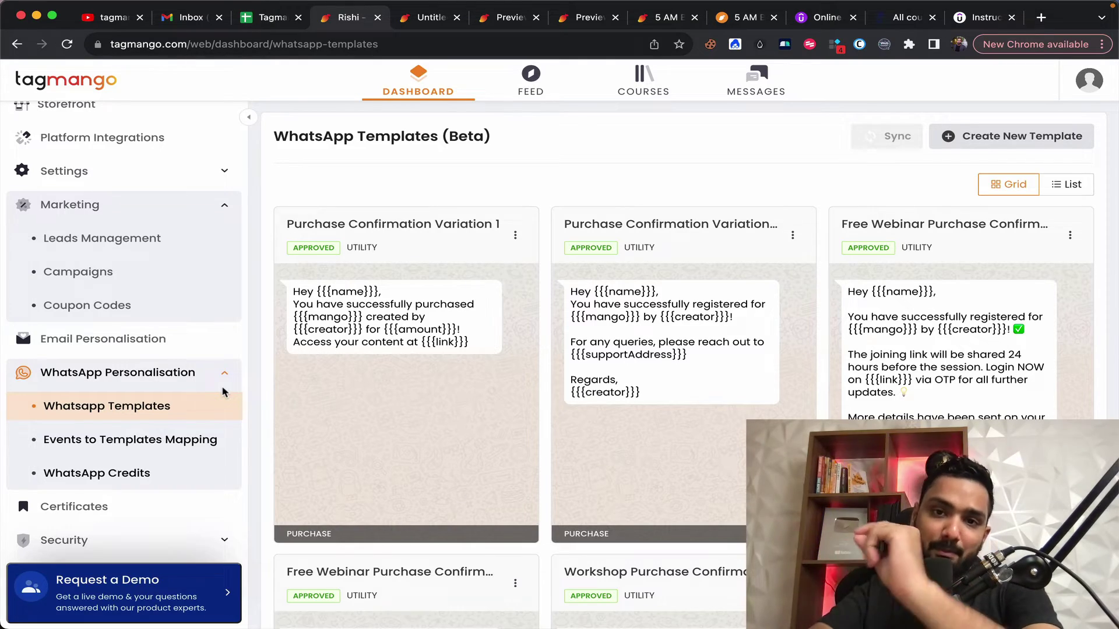
{"action": "scroll", "coordinate": [138, 412], "scroll_direction": "up", "scroll_amount": 5}
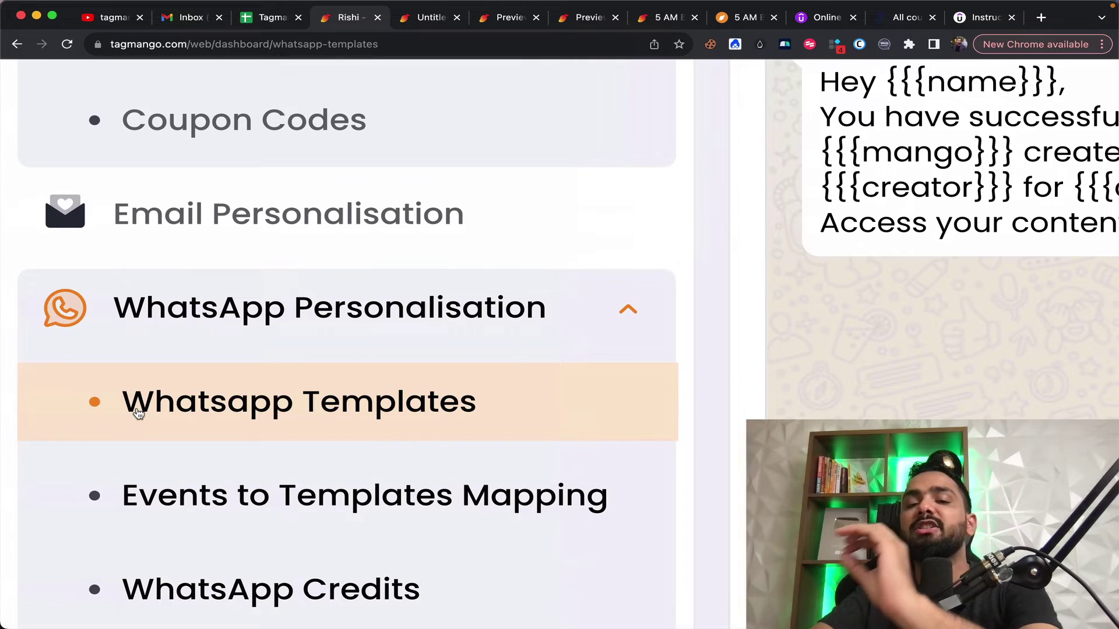
{"action": "scroll", "coordinate": [138, 413], "scroll_direction": "down", "scroll_amount": 3}
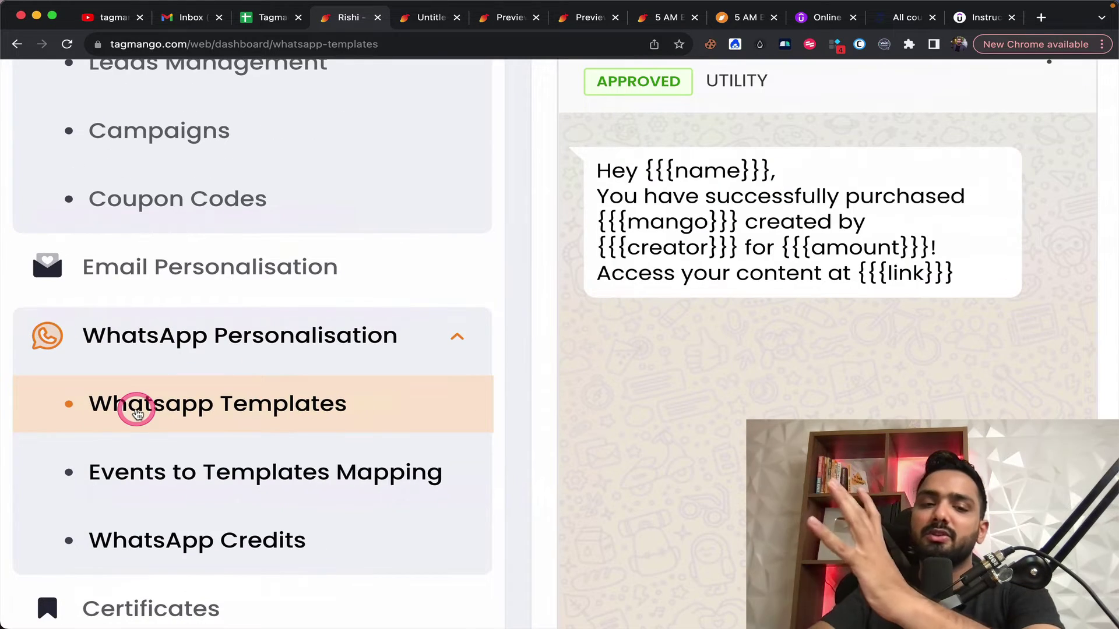
{"action": "scroll", "coordinate": [138, 412], "scroll_direction": "down", "scroll_amount": 3}
{"action": "left_click", "coordinate": [138, 413]}
{"action": "scroll", "coordinate": [299, 452], "scroll_direction": "down", "scroll_amount": 5}
Highlight the Free Webinar template title and browse the remaining template cards
{"action": "left_click_drag", "start_coordinate": [286, 309], "coordinate": [464, 322]}
{"action": "scroll", "coordinate": [400, 250], "scroll_direction": "down", "scroll_amount": 3}
{"action": "scroll", "coordinate": [712, 280], "scroll_direction": "down", "scroll_amount": 2}
{"action": "scroll", "coordinate": [833, 249], "scroll_direction": "down", "scroll_amount": 3}
{"action": "scroll", "coordinate": [698, 297], "scroll_direction": "down", "scroll_amount": 1}
{"action": "scroll", "coordinate": [698, 297], "scroll_direction": "up", "scroll_amount": 7}
{"action": "scroll", "coordinate": [698, 297], "scroll_direction": "down", "scroll_amount": 15}
{"action": "scroll", "coordinate": [700, 298], "scroll_direction": "down", "scroll_amount": 9}
{"action": "scroll", "coordinate": [700, 297], "scroll_direction": "down", "scroll_amount": 12}
{"action": "scroll", "coordinate": [699, 298], "scroll_direction": "up", "scroll_amount": 6}
{"action": "scroll", "coordinate": [699, 298], "scroll_direction": "up", "scroll_amount": 10}
View WhatsApp Credits, return to WhatsApp Templates, then go to the Certificates page
{"action": "left_click", "coordinate": [124, 475]}
{"action": "left_click", "coordinate": [108, 412]}
{"action": "left_click", "coordinate": [91, 513]}
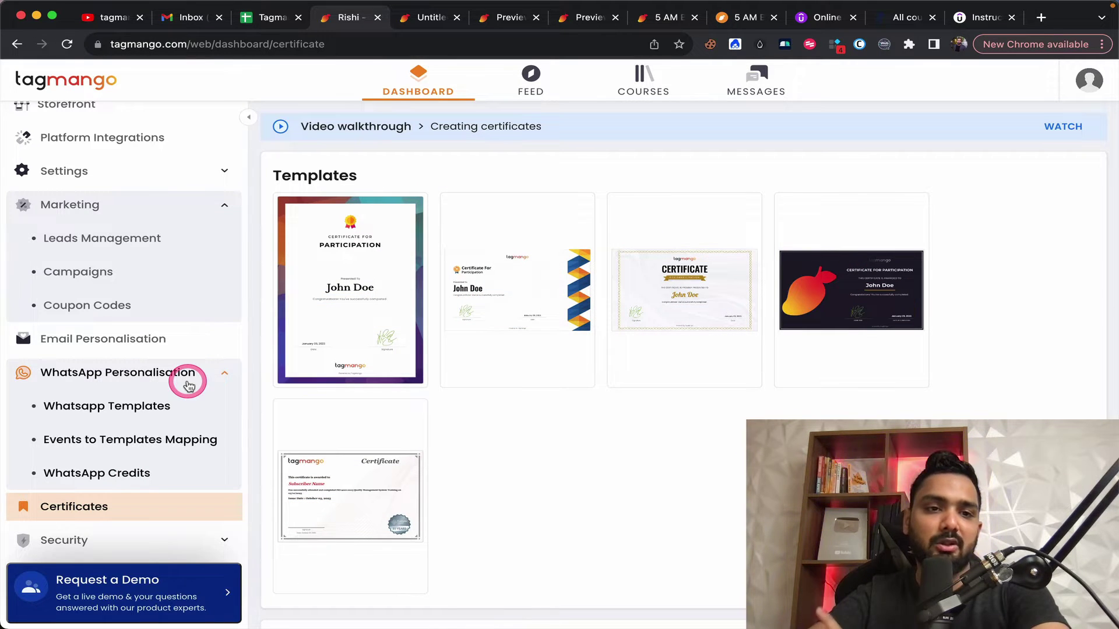
{"action": "scroll", "coordinate": [187, 385], "scroll_direction": "up", "scroll_amount": 7}
In the Feed, dismiss the category prompt and draft a post reading 'Hey guys, are you guys excited'
{"action": "left_click", "coordinate": [529, 81]}
{"action": "left_click", "coordinate": [634, 314]}
{"action": "left_click", "coordinate": [893, 140]}
{"action": "left_click", "coordinate": [789, 184]}
{"action": "left_click", "coordinate": [432, 348]}
{"action": "type", "text": "Hey guys, are you guys excited"}
Keep Ai Workshop as the post's mango, then discard the draft
{"action": "left_click", "coordinate": [443, 264]}
{"action": "left_click", "coordinate": [367, 237]}
{"action": "left_click", "coordinate": [434, 263]}
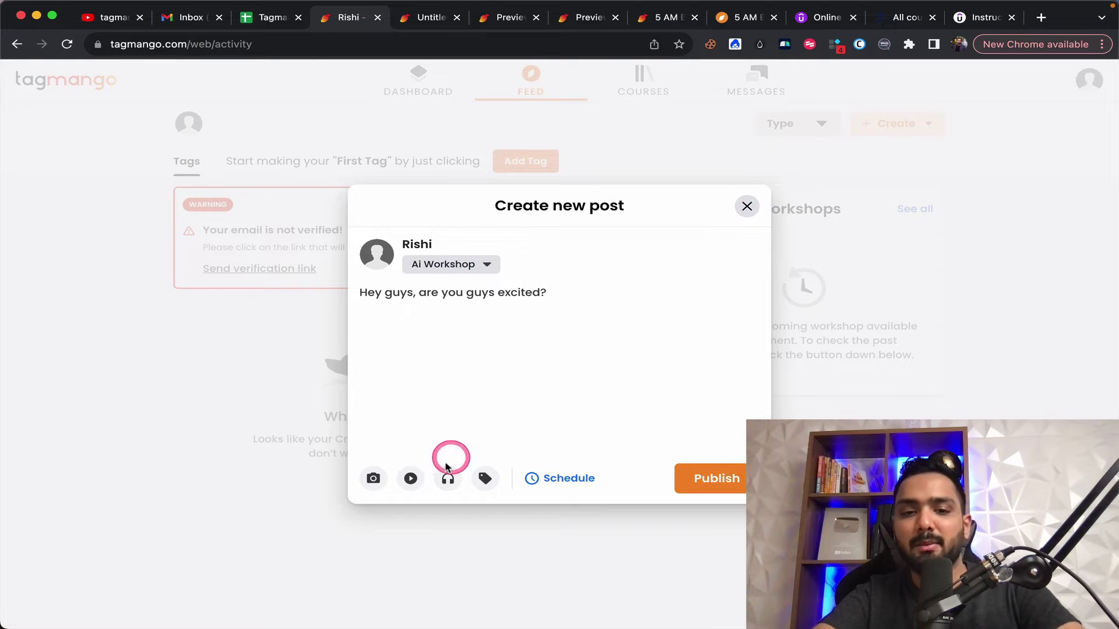
{"action": "left_click", "coordinate": [748, 208]}
Visit the Courses and Messages pages, then return to the Dashboard overview
{"action": "left_click", "coordinate": [640, 81]}
{"action": "left_click", "coordinate": [762, 88]}
{"action": "left_click", "coordinate": [408, 83]}
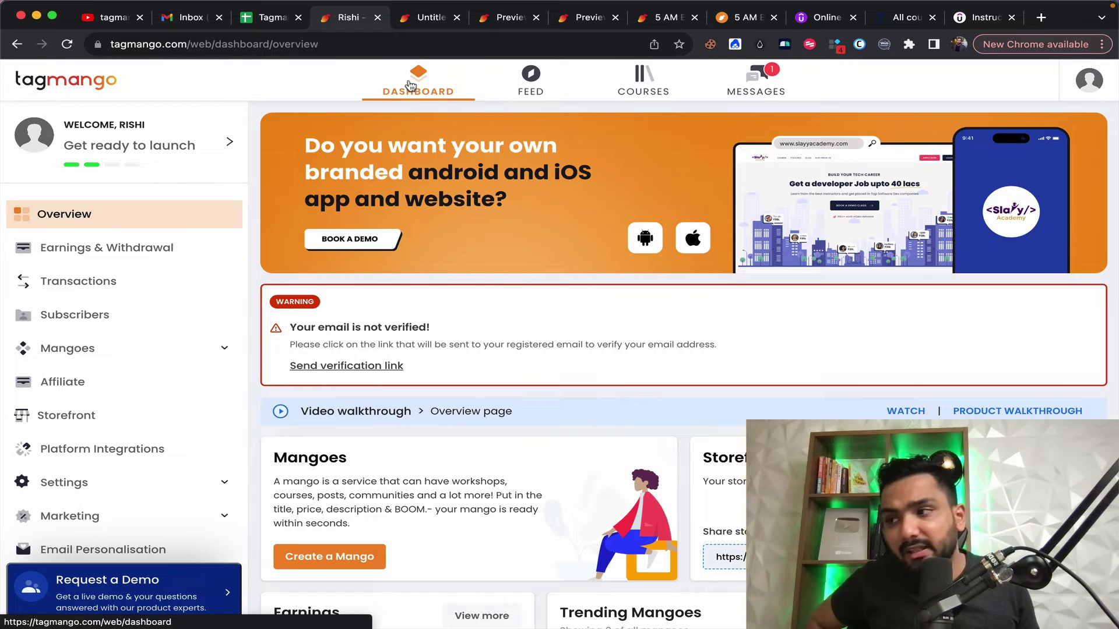
In the Tagmango Vs Zenler sheet, rename header B1 to 'Tagmango - Plan 1'
{"action": "left_click", "coordinate": [265, 18]}
{"action": "left_click", "coordinate": [358, 152]}
{"action": "double_click", "coordinate": [400, 176]}
{"action": "type", "text": "- Plan 1"}
{"action": "left_click", "coordinate": [417, 285]}
Enter '20,00,000/- ---> 18L back for that month ---> 2Lakhs/Monhh' in B30
{"action": "left_click", "coordinate": [319, 544]}
{"action": "scroll", "coordinate": [324, 554], "scroll_direction": "down", "scroll_amount": 2}
{"action": "scroll", "coordinate": [328, 522], "scroll_direction": "up", "scroll_amount": 1}
{"action": "scroll", "coordinate": [326, 520], "scroll_direction": "down", "scroll_amount": 1}
{"action": "double_click", "coordinate": [327, 518]}
{"action": "type", "text": "20,00,0"}
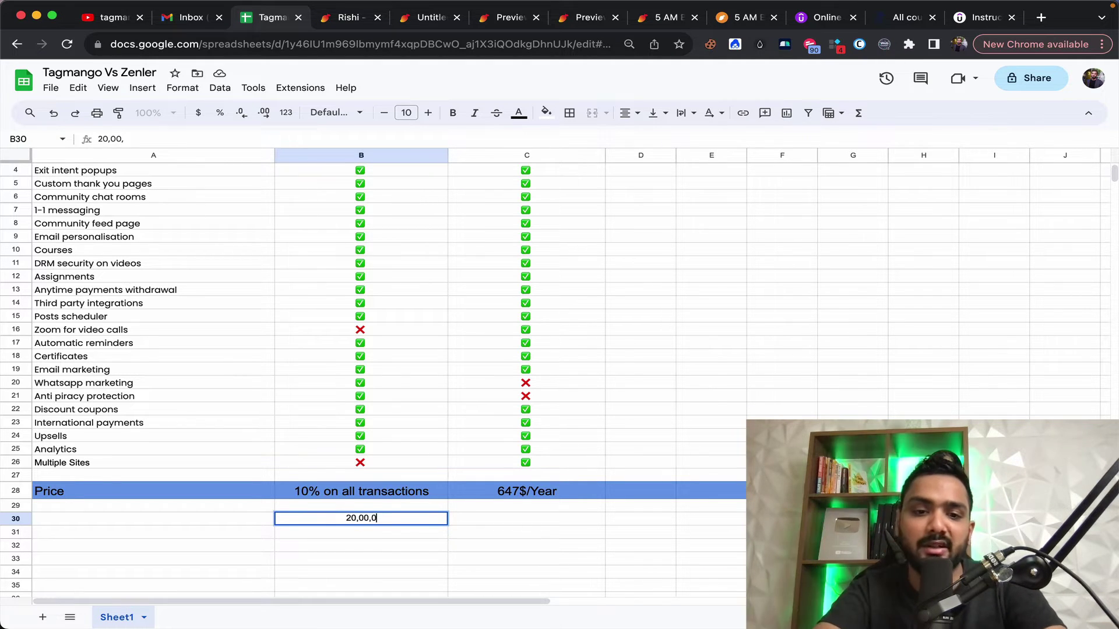
{"action": "type", "text": "00/- ---> 18L back for that month ---> 2Lakhs/Monhh"}
Set B30's text wrapping to Wrap so the fee note spans two lines
{"action": "left_click", "coordinate": [690, 112]}
{"action": "left_click", "coordinate": [709, 137]}
{"action": "left_click", "coordinate": [382, 528]}
{"action": "left_click", "coordinate": [386, 515]}
{"action": "left_click", "coordinate": [348, 528]}
{"action": "scroll", "coordinate": [348, 536], "scroll_direction": "up", "scroll_amount": 3}
{"action": "scroll", "coordinate": [347, 443], "scroll_direction": "down", "scroll_amount": 1}
Return to the TagMango dashboard overview and scroll around it
{"action": "left_click", "coordinate": [342, 18]}
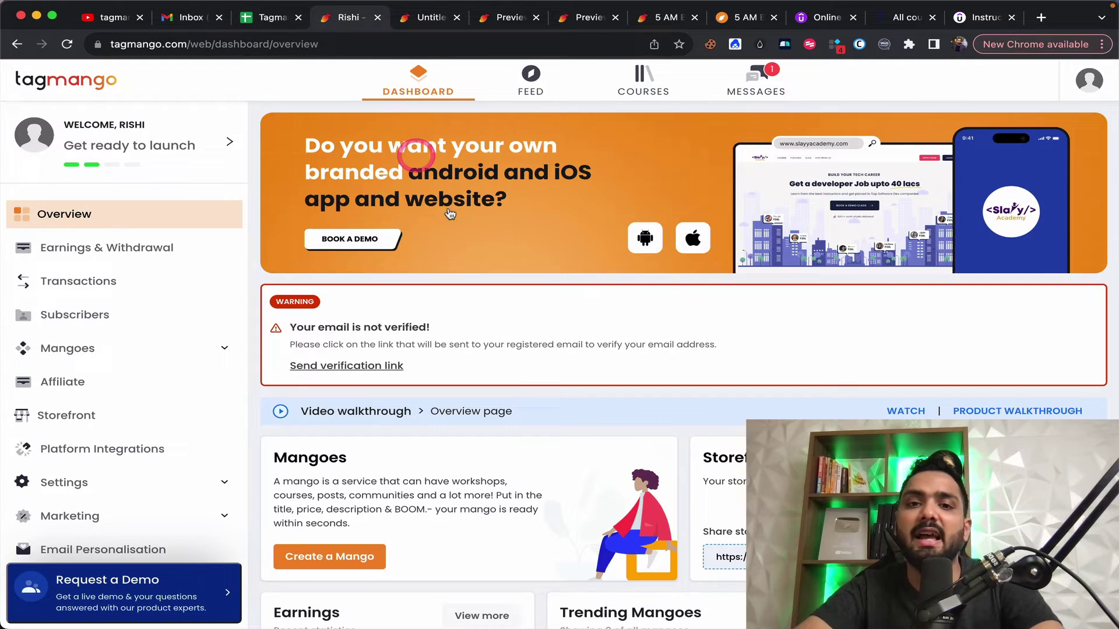
{"action": "scroll", "coordinate": [516, 214], "scroll_direction": "up", "scroll_amount": 5}
{"action": "scroll", "coordinate": [516, 214], "scroll_direction": "right", "scroll_amount": 3}
{"action": "scroll", "coordinate": [336, 217], "scroll_direction": "right", "scroll_amount": 4}
{"action": "scroll", "coordinate": [338, 218], "scroll_direction": "left", "scroll_amount": 6}
Enter '40 - 50k + 7% Transaction' into cell B32 of the comparison sheet
{"action": "left_click", "coordinate": [412, 23]}
{"action": "left_click", "coordinate": [269, 20]}
{"action": "left_click", "coordinate": [355, 155]}
{"action": "left_click", "coordinate": [332, 578]}
{"action": "type", "text": "40 - 50k + 7% Transaction"}
{"action": "left_click", "coordinate": [222, 589]}
Make the text in B32 bold
{"action": "scroll", "coordinate": [225, 569], "scroll_direction": "down", "scroll_amount": 2}
{"action": "left_click", "coordinate": [299, 548]}
{"action": "double_click", "coordinate": [319, 542]}
{"action": "left_click_drag", "start_coordinate": [438, 543], "coordinate": [247, 541]}
{"action": "left_click", "coordinate": [452, 113]}
{"action": "left_click", "coordinate": [420, 115]}
{"action": "left_click", "coordinate": [718, 8]}
{"action": "left_click", "coordinate": [723, 9]}
{"action": "left_click", "coordinate": [723, 9]}
{"action": "left_click", "coordinate": [669, 89]}
{"action": "left_click", "coordinate": [438, 506]}
{"action": "left_click", "coordinate": [436, 546]}
{"action": "scroll", "coordinate": [437, 547], "scroll_direction": "up", "scroll_amount": 3}
Start a MindNode map with root node 'tagmango' and add an empty child branch
{"action": "left_click_drag", "start_coordinate": [911, 22], "coordinate": [493, 22]}
{"action": "left_click", "coordinate": [424, 22]}
{"action": "left_click", "coordinate": [485, 615]}
{"action": "left_click", "coordinate": [572, 342]}
{"action": "type", "text": "tagmango"}
{"action": "left_click", "coordinate": [645, 324]}
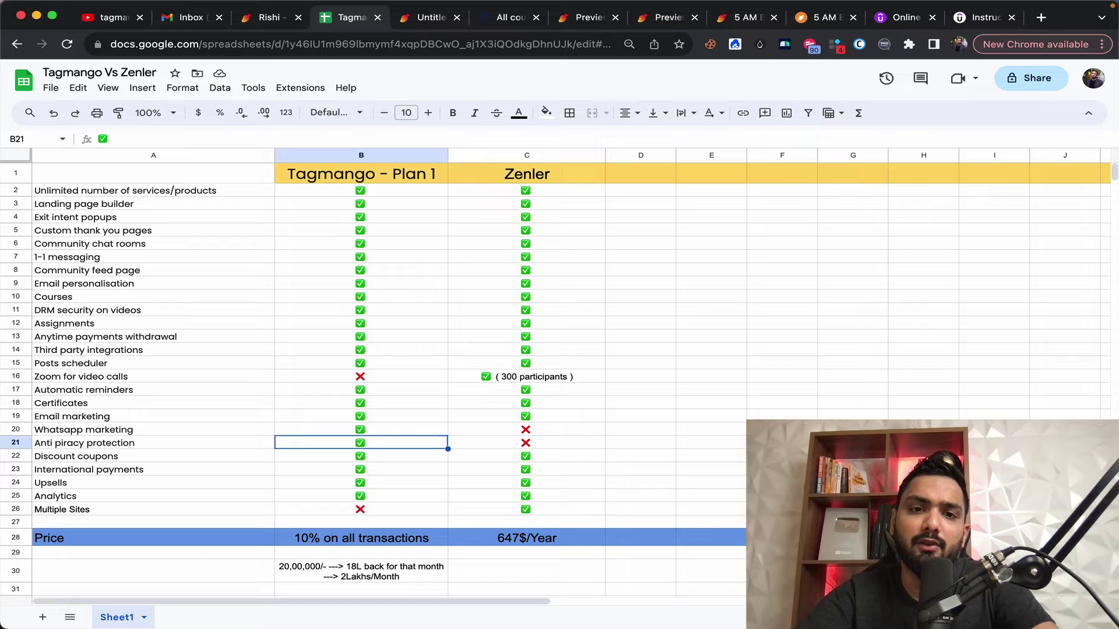
Point out the Anti piracy protection, Upsells and Multiple Sites entries for Zenler and Tagmango
{"action": "left_click", "coordinate": [526, 442]}
{"action": "left_click", "coordinate": [526, 482]}
{"action": "left_click", "coordinate": [526, 509]}
{"action": "left_click", "coordinate": [361, 509]}
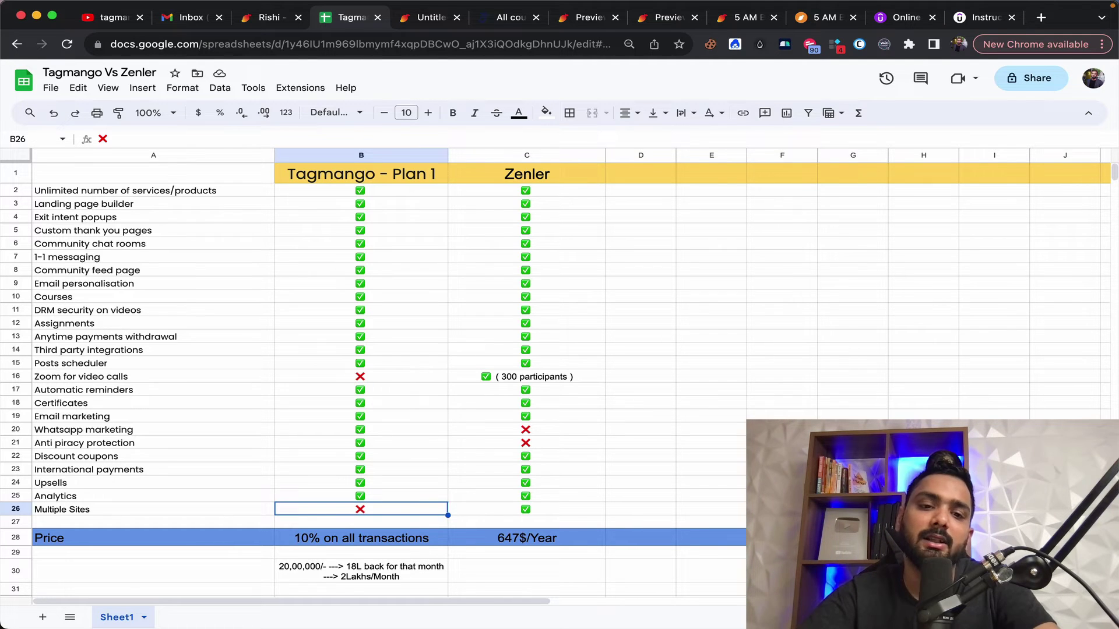
{"action": "key", "text": "Right"}
{"action": "key", "text": "Left"}
{"action": "key", "text": "Right"}
Switch to Zenler's All courses page and open the account options menu
{"action": "left_click", "coordinate": [500, 36]}
{"action": "left_click", "coordinate": [499, 21]}
{"action": "left_click", "coordinate": [1084, 87]}
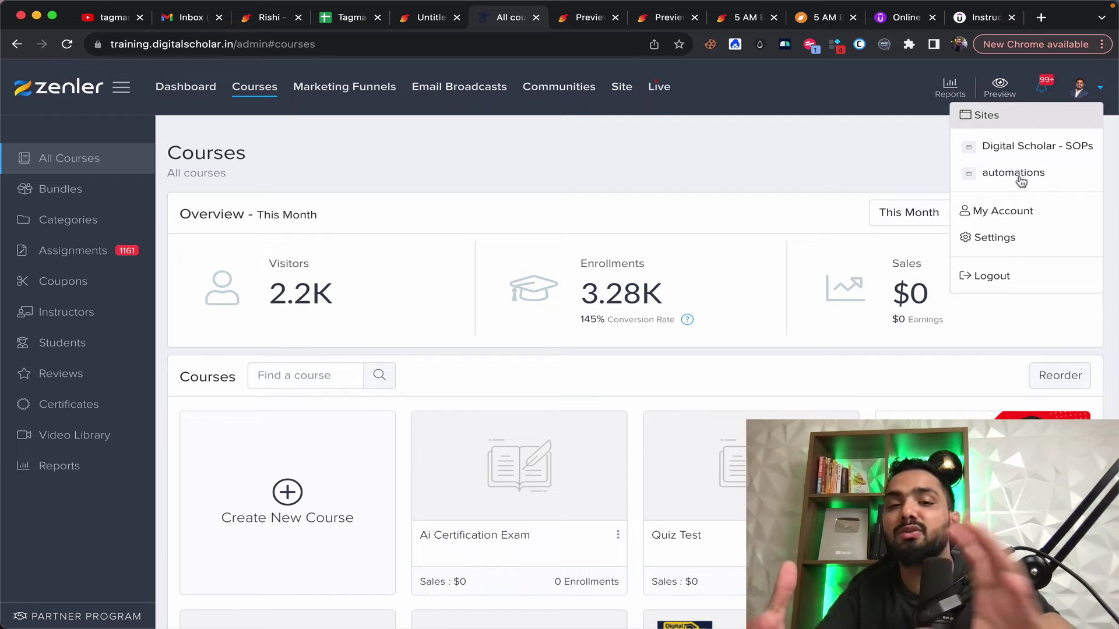
Enter '0% transaction' in C30 under Zenler's price
{"action": "left_click_drag", "start_coordinate": [353, 17], "coordinate": [414, 24]}
{"action": "scroll", "coordinate": [545, 539], "scroll_direction": "down", "scroll_amount": 1}
{"action": "left_click", "coordinate": [534, 526]}
{"action": "double_click", "coordinate": [512, 555]}
{"action": "type", "text": "0% transaction"}
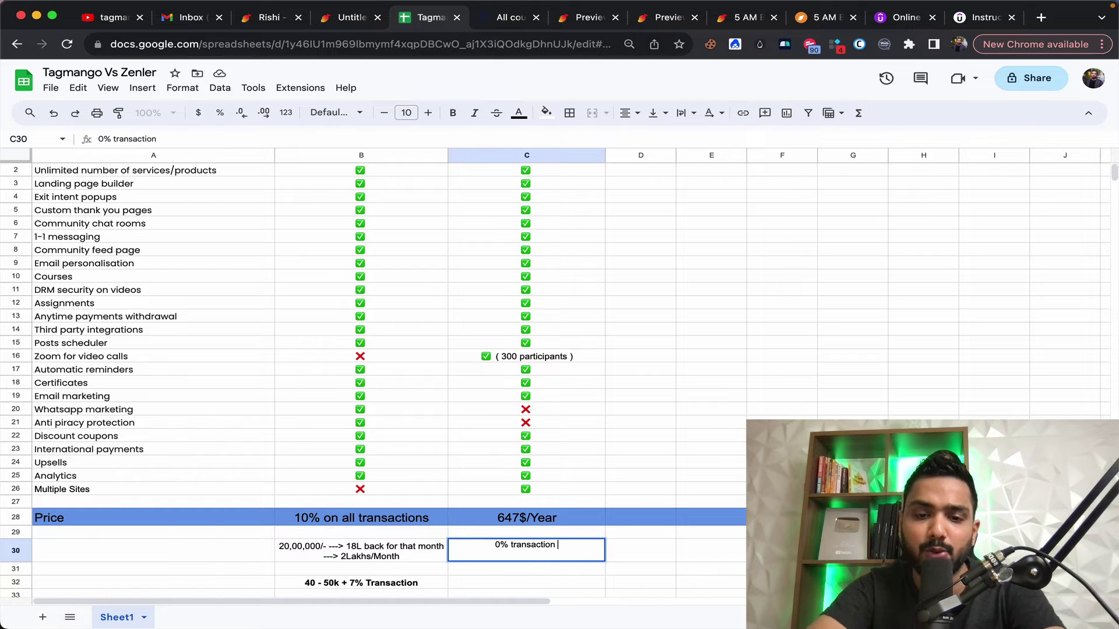
{"action": "key", "text": "Return"}
Change C28 to '647$/Year or $67/Month' and widen column C to fit it
{"action": "left_click", "coordinate": [547, 518]}
{"action": "scroll", "coordinate": [550, 589], "scroll_direction": "down", "scroll_amount": 1}
{"action": "double_click", "coordinate": [570, 503]}
{"action": "type", "text": "or 67"}
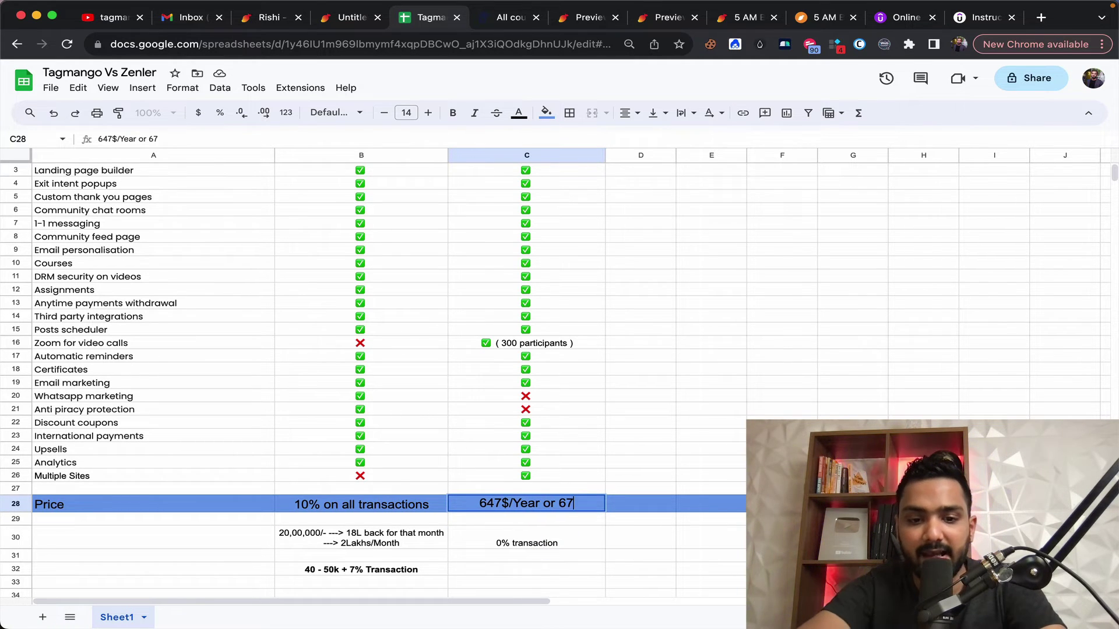
{"action": "left_click", "coordinate": [559, 503]}
{"action": "left_click", "coordinate": [577, 503]}
{"action": "type", "text": "/Month"}
{"action": "key", "text": "Return"}
{"action": "scroll", "coordinate": [592, 454], "scroll_direction": "up", "scroll_amount": 2}
{"action": "left_click_drag", "start_coordinate": [606, 156], "coordinate": [654, 158]}
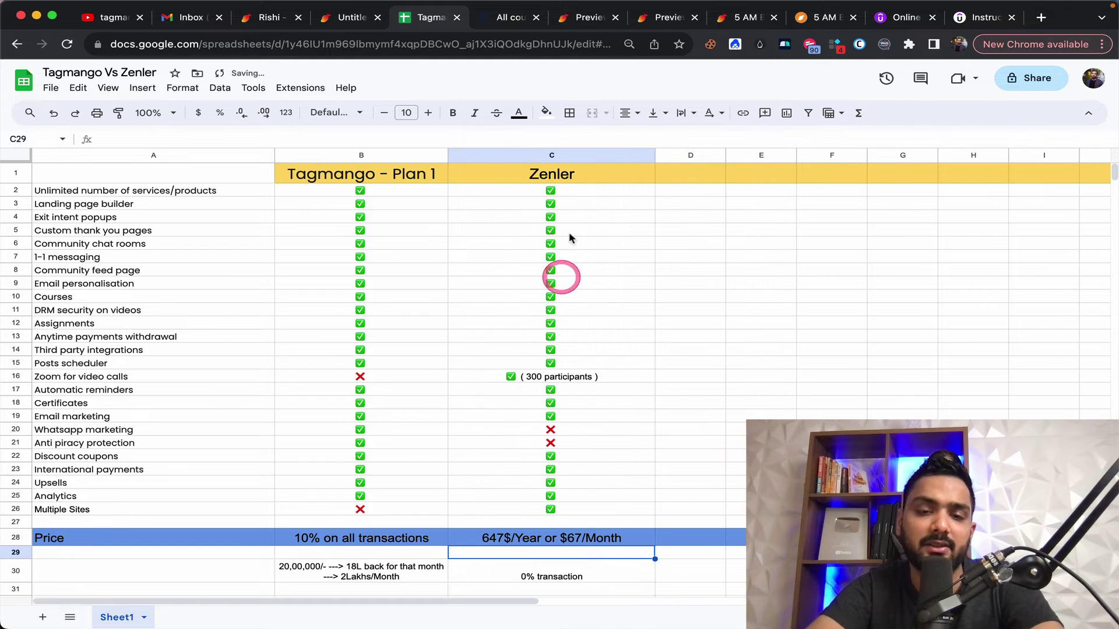
Add 'for zoom' to the 300 participants note in C16
{"action": "left_click", "coordinate": [543, 374]}
{"action": "double_click", "coordinate": [545, 374]}
{"action": "left_click", "coordinate": [585, 376]}
{"action": "type", "text": "for 2"}
{"action": "left_click", "coordinate": [602, 484]}
Review the C28 and C30 entries, then switch to Zenler's courses admin page
{"action": "scroll", "coordinate": [601, 487], "scroll_direction": "down", "scroll_amount": 1}
{"action": "left_click", "coordinate": [582, 519]}
{"action": "left_click", "coordinate": [569, 554]}
{"action": "left_click", "coordinate": [496, 17]}
{"action": "scroll", "coordinate": [588, 345], "scroll_direction": "down", "scroll_amount": 1}
{"action": "scroll", "coordinate": [587, 345], "scroll_direction": "up", "scroll_amount": 1}
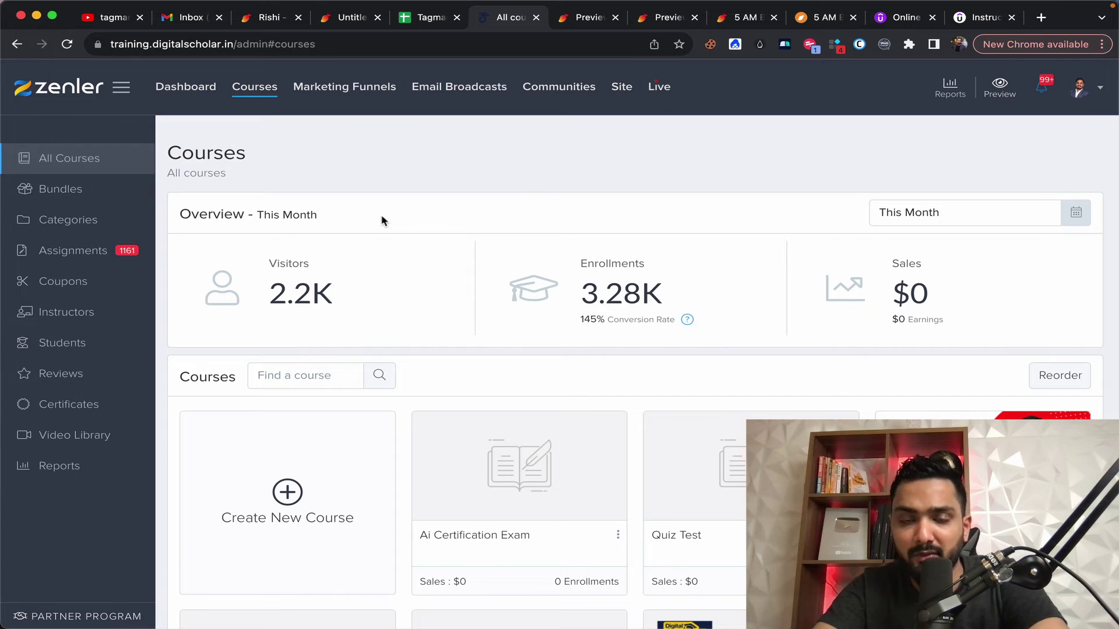
Move the Zenler All courses tab beside the TagMango tab and show the TagMango dashboard
{"action": "left_click", "coordinate": [259, 19]}
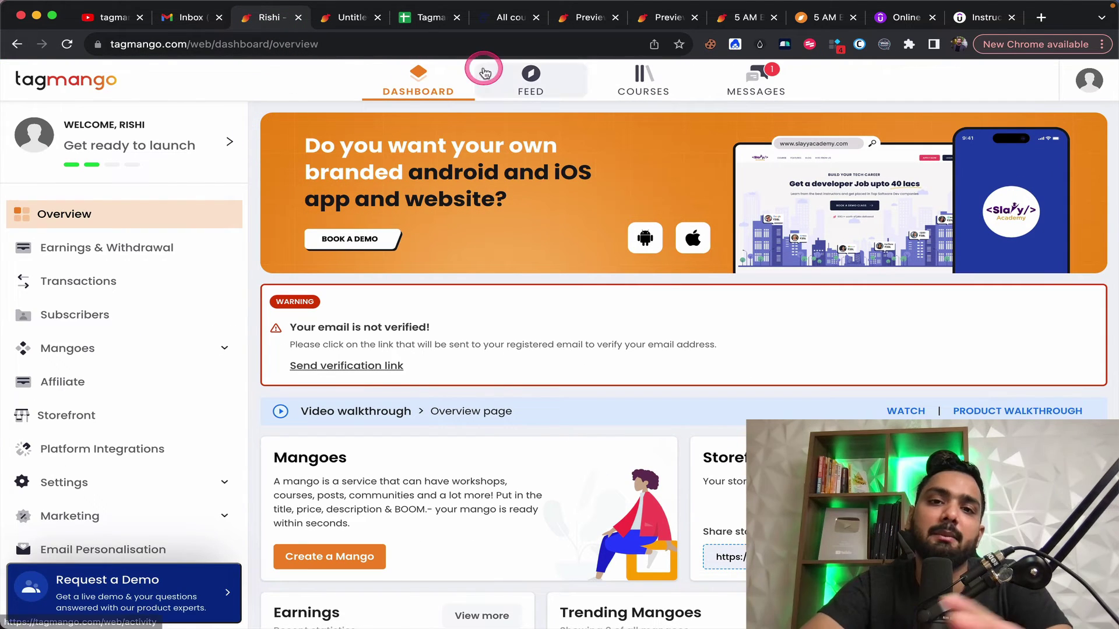
{"action": "left_click_drag", "start_coordinate": [512, 19], "coordinate": [357, 19]}
{"action": "left_click", "coordinate": [270, 19]}
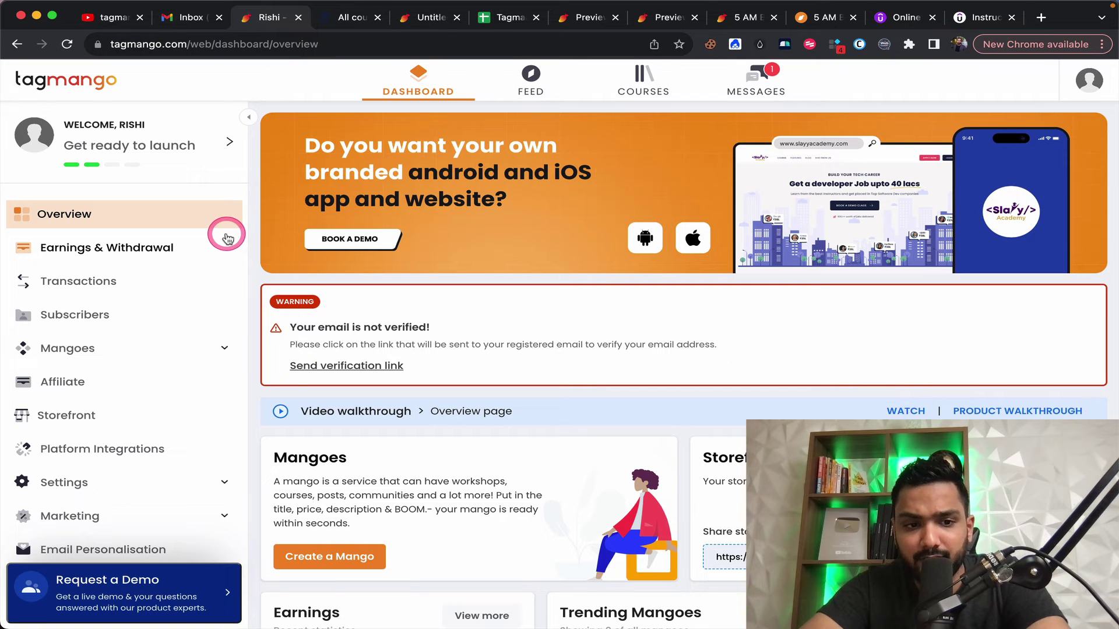
Dismiss the browser profiles list and bring up the Zenler All courses admin page
{"action": "left_click", "coordinate": [354, 7]}
{"action": "left_click", "coordinate": [244, 100]}
{"action": "left_click", "coordinate": [348, 17]}
{"action": "left_click", "coordinate": [252, 21]}
{"action": "left_click", "coordinate": [343, 21]}
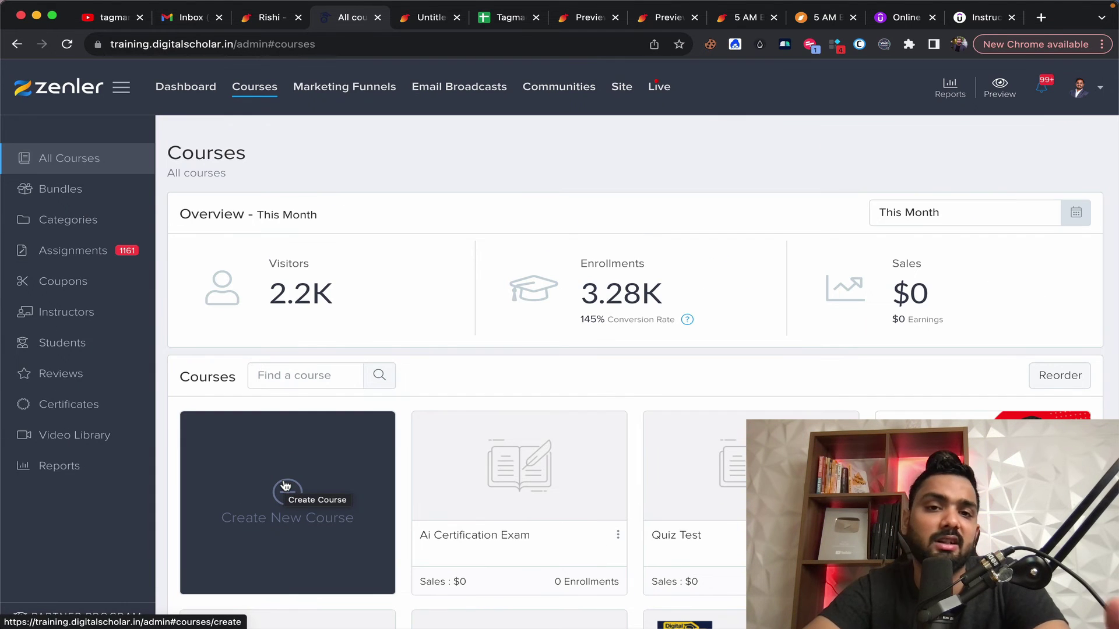
Switch the Zenler course overview date range to All Time
{"action": "left_click", "coordinate": [916, 210]}
{"action": "left_click", "coordinate": [937, 444]}
{"action": "left_click", "coordinate": [584, 294]}
{"action": "left_click", "coordinate": [597, 297]}
Highlight the all-time enrollments figure on the overview
{"action": "left_click", "coordinate": [65, 249]}
{"action": "scroll", "coordinate": [65, 249], "scroll_direction": "up", "scroll_amount": 3}
{"action": "scroll", "coordinate": [137, 268], "scroll_direction": "down", "scroll_amount": 3}
{"action": "scroll", "coordinate": [52, 332], "scroll_direction": "up", "scroll_amount": 3}
{"action": "scroll", "coordinate": [102, 316], "scroll_direction": "down", "scroll_amount": 3}
{"action": "left_click_drag", "start_coordinate": [581, 291], "coordinate": [687, 295]}
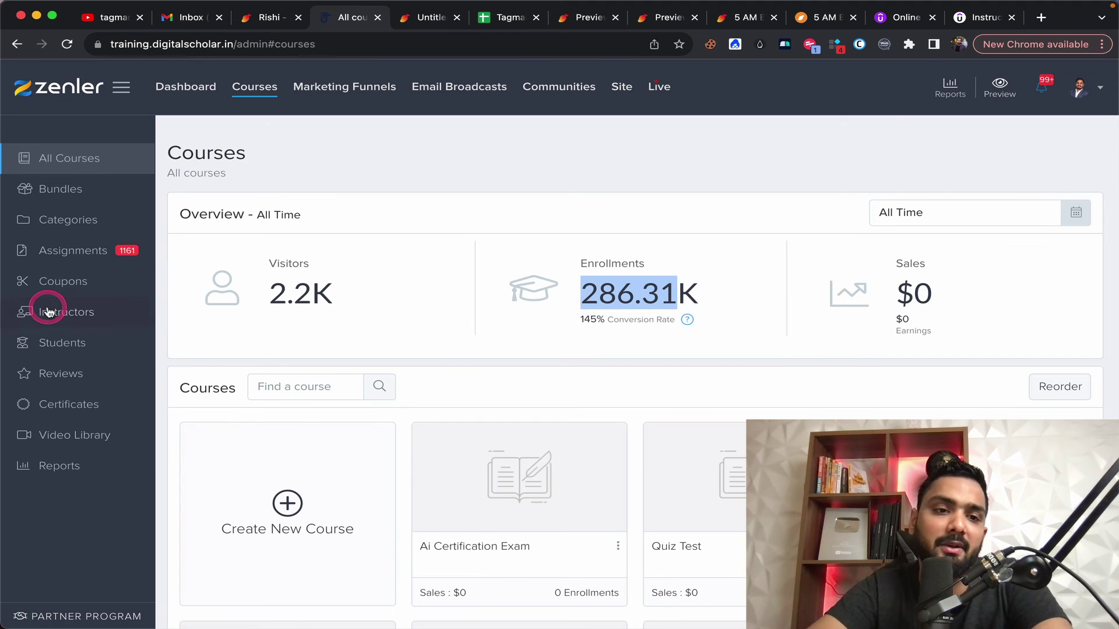
{"action": "scroll", "coordinate": [55, 314], "scroll_direction": "up", "scroll_amount": 3}
{"action": "scroll", "coordinate": [61, 318], "scroll_direction": "down", "scroll_amount": 3}
{"action": "scroll", "coordinate": [40, 349], "scroll_direction": "up", "scroll_amount": 3}
{"action": "scroll", "coordinate": [42, 349], "scroll_direction": "down", "scroll_amount": 3}
{"action": "scroll", "coordinate": [61, 406], "scroll_direction": "up", "scroll_amount": 3}
{"action": "scroll", "coordinate": [63, 411], "scroll_direction": "down", "scroll_amount": 3}
Open Marketing Funnels, glancing briefly at the TagMango dashboard for comparison
{"action": "left_click", "coordinate": [335, 89]}
{"action": "left_click", "coordinate": [266, 17]}
{"action": "left_click", "coordinate": [335, 19]}
{"action": "scroll", "coordinate": [325, 238], "scroll_direction": "down", "scroll_amount": 8}
{"action": "scroll", "coordinate": [327, 243], "scroll_direction": "up", "scroll_amount": 3}
{"action": "scroll", "coordinate": [326, 243], "scroll_direction": "up", "scroll_amount": 5}
Highlight the 325.47K delivered emails in Email Broadcasts, then go to Communities
{"action": "left_click", "coordinate": [444, 88]}
{"action": "left_click_drag", "start_coordinate": [226, 258], "coordinate": [312, 258]}
{"action": "left_click", "coordinate": [547, 94]}
Open Site Settings and view the live training.digitalscholar.in site in a private window
{"action": "left_click", "coordinate": [618, 88]}
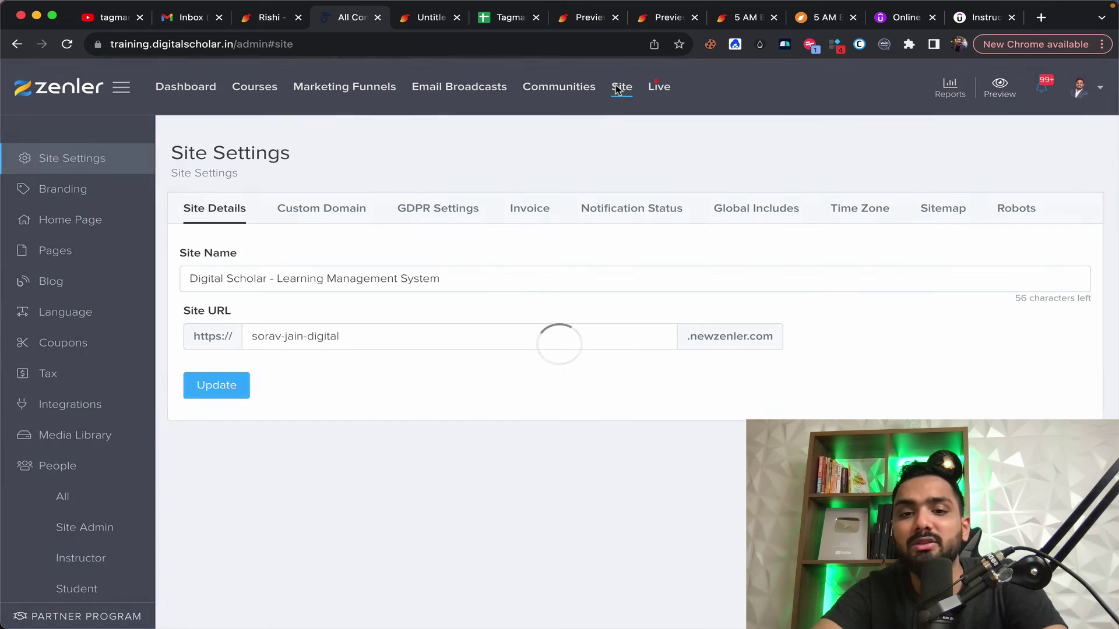
{"action": "key", "text": "super+shift+n"}
{"action": "type", "text": "train"}
{"action": "key", "text": "Return"}
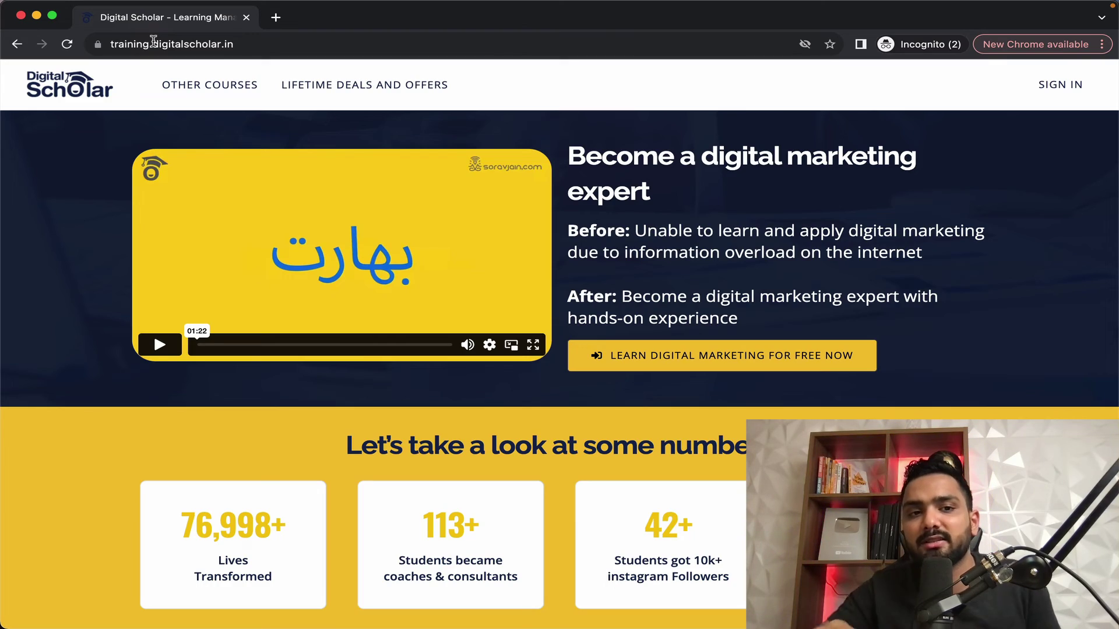
{"action": "left_click", "coordinate": [148, 42]}
{"action": "scroll", "coordinate": [207, 285], "scroll_direction": "down", "scroll_amount": 20}
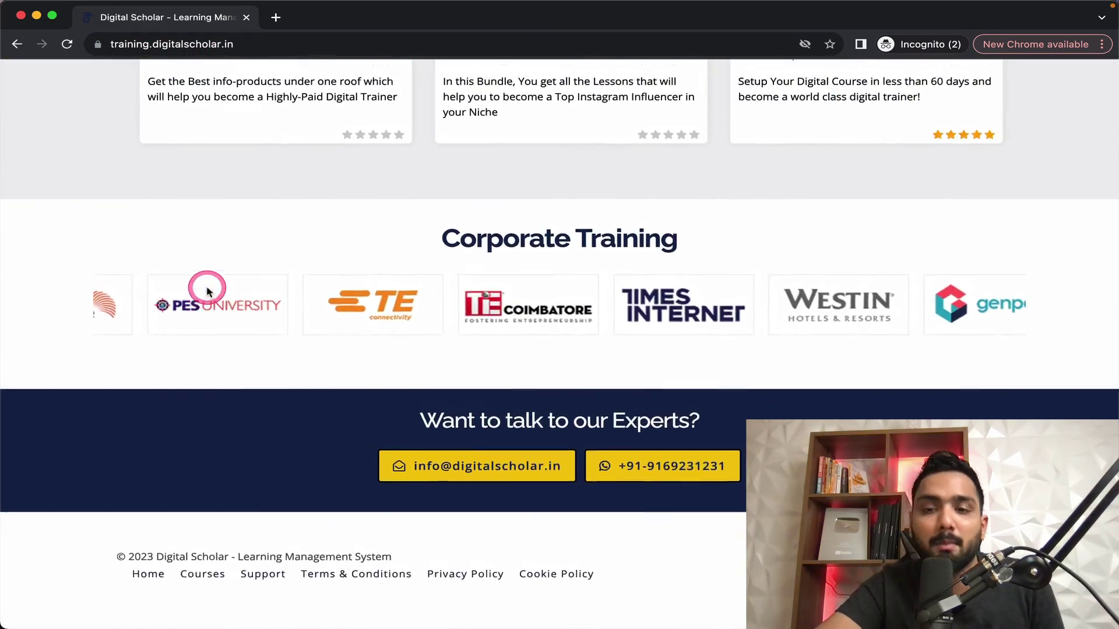
{"action": "left_click", "coordinate": [207, 289]}
Close the private window and review the October 2023 Live sessions calendar
{"action": "left_click", "coordinate": [246, 18]}
{"action": "left_click", "coordinate": [654, 89]}
{"action": "left_click", "coordinate": [495, 252]}
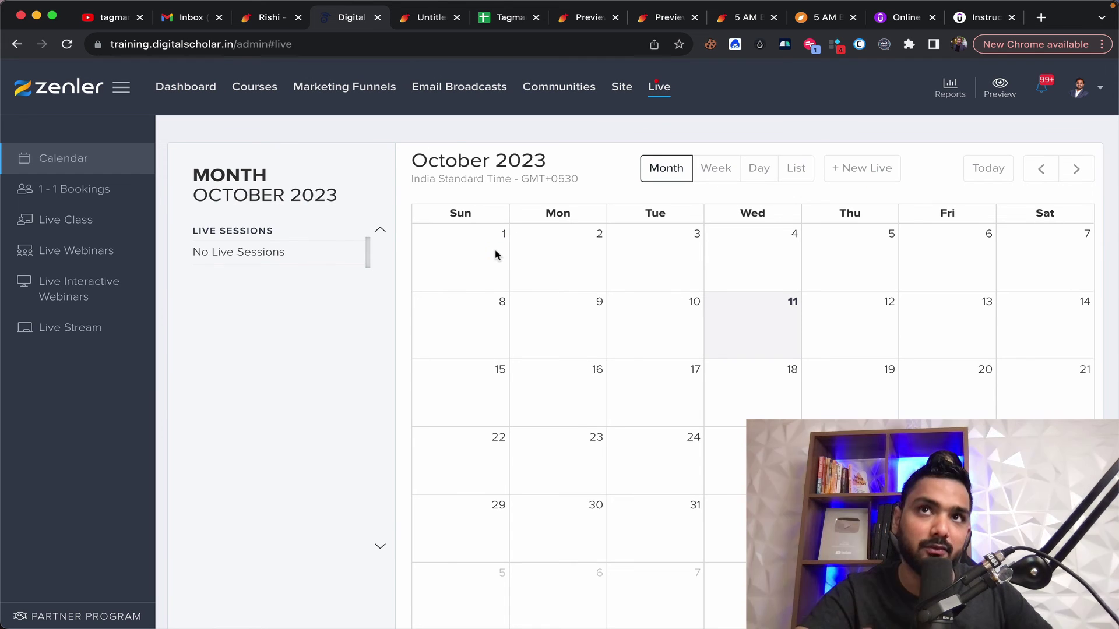
{"action": "scroll", "coordinate": [68, 231], "scroll_direction": "up", "scroll_amount": 5}
{"action": "scroll", "coordinate": [100, 232], "scroll_direction": "left", "scroll_amount": 2}
{"action": "left_click", "coordinate": [102, 302]}
{"action": "scroll", "coordinate": [107, 377], "scroll_direction": "down", "scroll_amount": 5}
Return to Zenler Courses, then bring back the Tagmango Vs Zenler comparison sheet
{"action": "left_click", "coordinate": [330, 95]}
{"action": "left_click", "coordinate": [507, 17]}
{"action": "scroll", "coordinate": [286, 279], "scroll_direction": "down", "scroll_amount": 1}
{"action": "scroll", "coordinate": [286, 278], "scroll_direction": "up", "scroll_amount": 1}
{"action": "scroll", "coordinate": [285, 278], "scroll_direction": "down", "scroll_amount": 5}
{"action": "scroll", "coordinate": [338, 478], "scroll_direction": "up", "scroll_amount": 3}
Select the Price row, A28 through C28, in the comparison sheet
{"action": "left_click", "coordinate": [138, 508]}
{"action": "left_click_drag", "start_coordinate": [138, 508], "coordinate": [583, 505]}
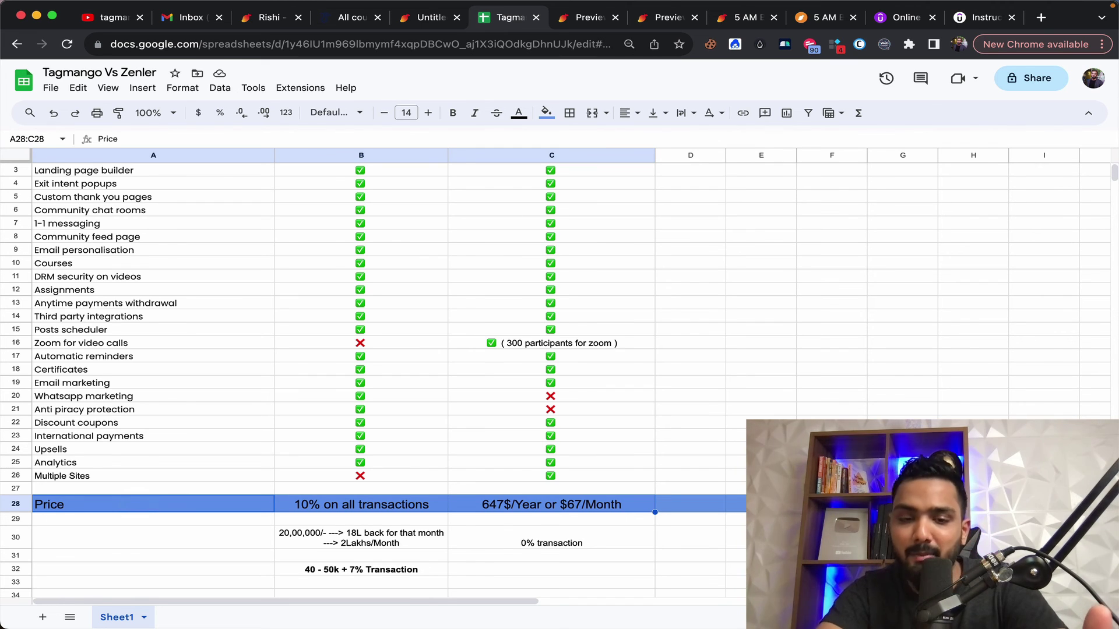